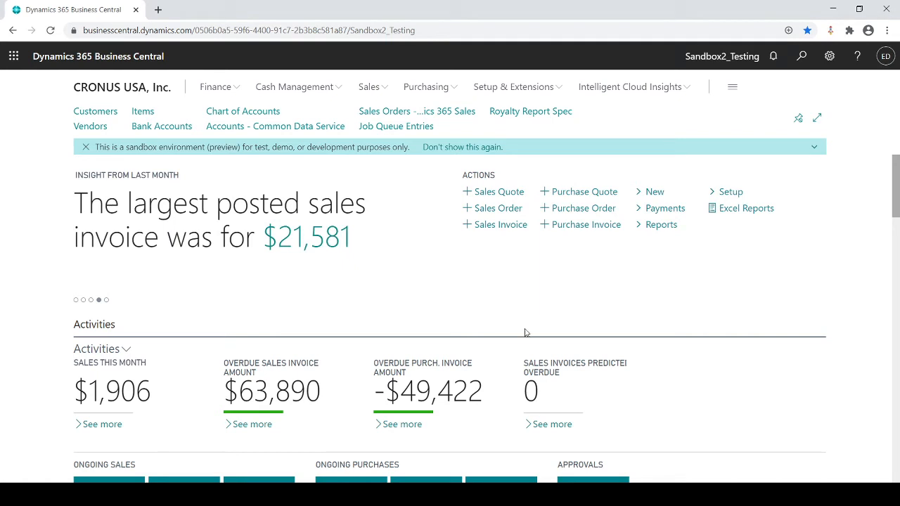
Search for "configur" and open the Configuration Packages list
{"action": "left_click", "coordinate": [799, 63]}
{"action": "type", "text": "configur"}
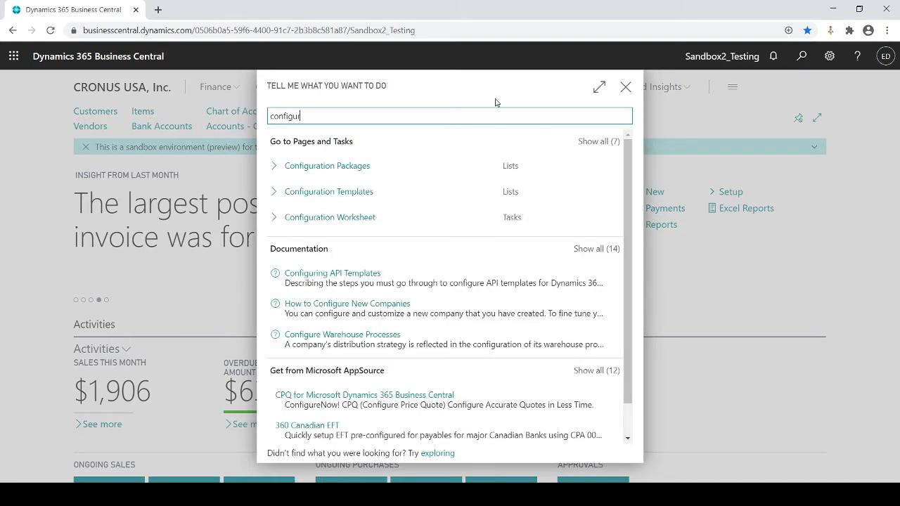
{"action": "left_click", "coordinate": [321, 175]}
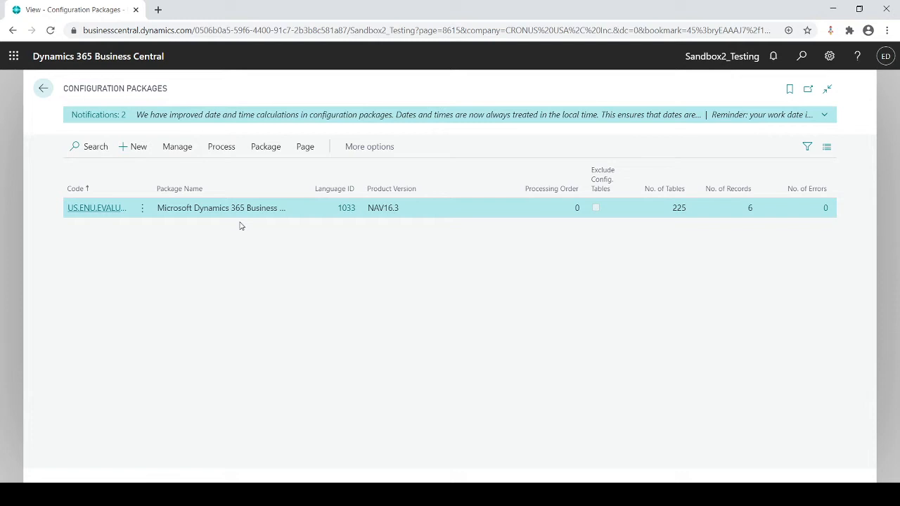
Create a new configuration package with the code CUSTOMERS and the package name Customers
{"action": "left_click", "coordinate": [138, 148]}
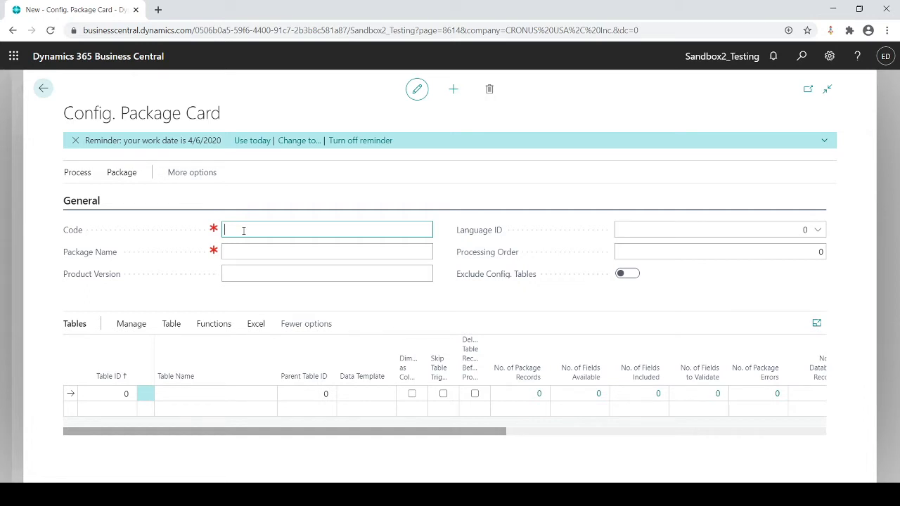
{"action": "type", "text": "Customers"}
{"action": "left_click", "coordinate": [242, 249]}
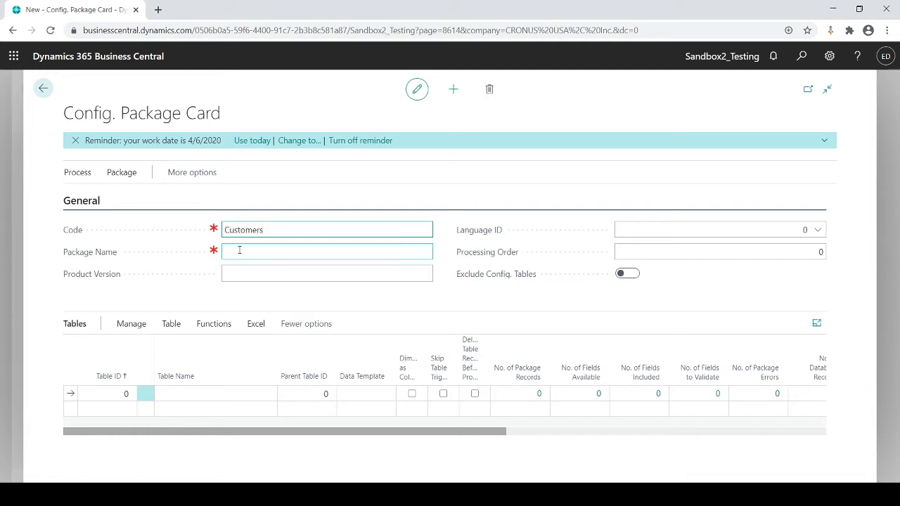
{"action": "type", "text": "Customers"}
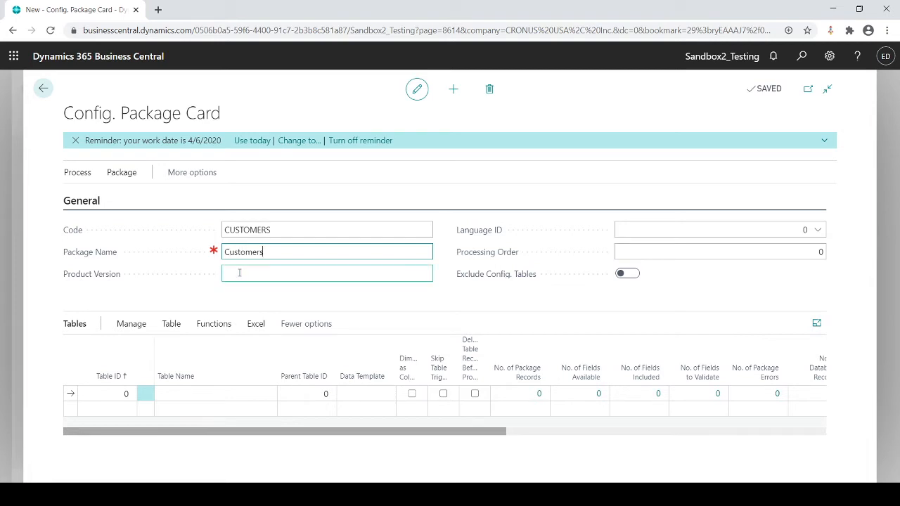
Add the Customer table (ID 18) to the package's tables and decline checking fields with multiple related tables
{"action": "left_click", "coordinate": [123, 393]}
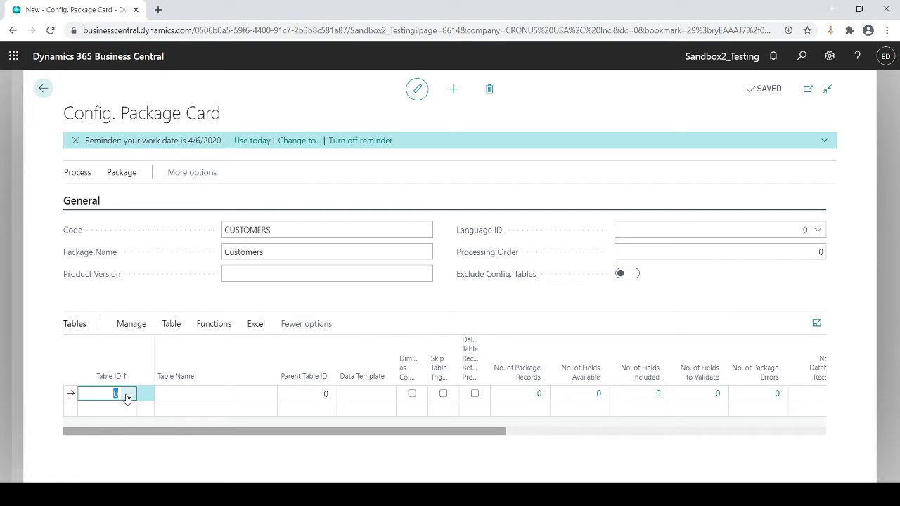
{"action": "left_click", "coordinate": [127, 395]}
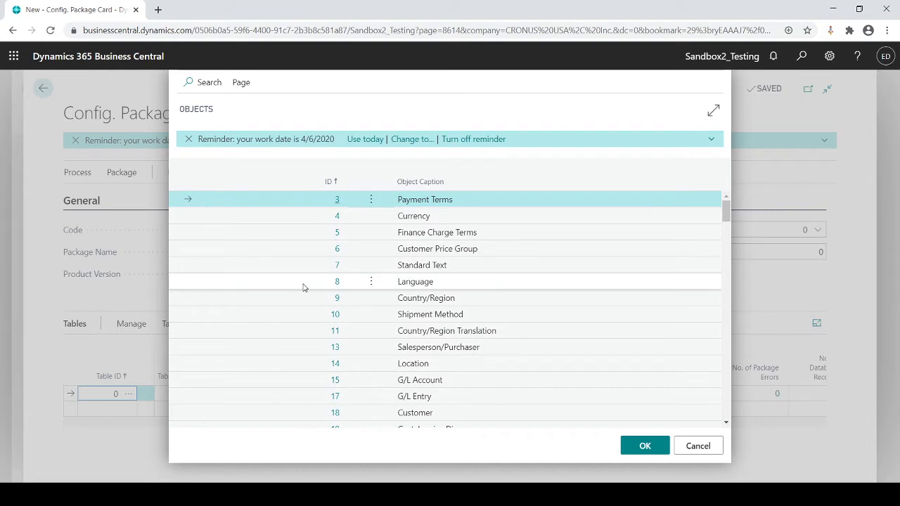
{"action": "left_click", "coordinate": [208, 83]}
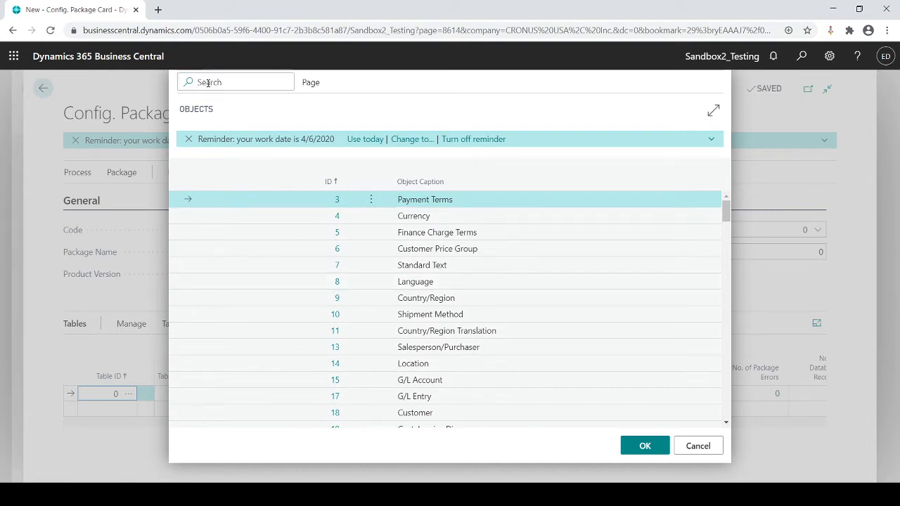
{"action": "type", "text": "Customer"}
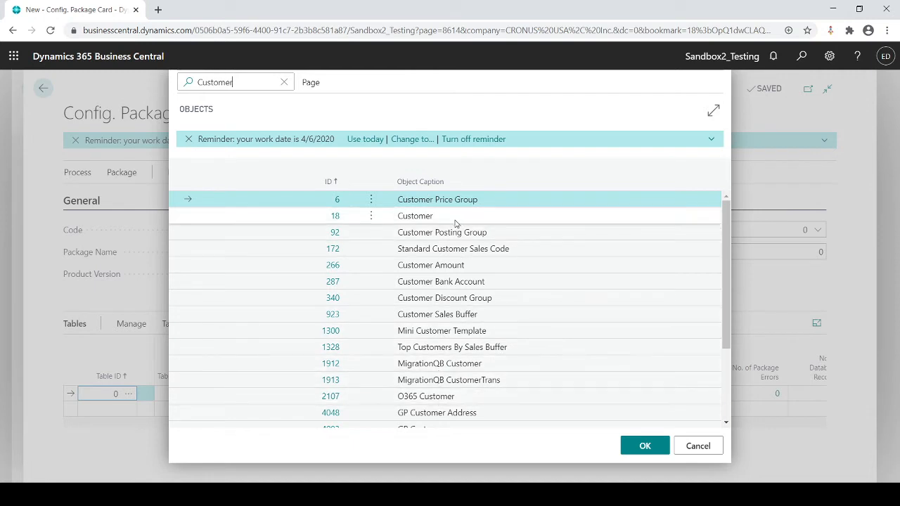
{"action": "left_click", "coordinate": [425, 219]}
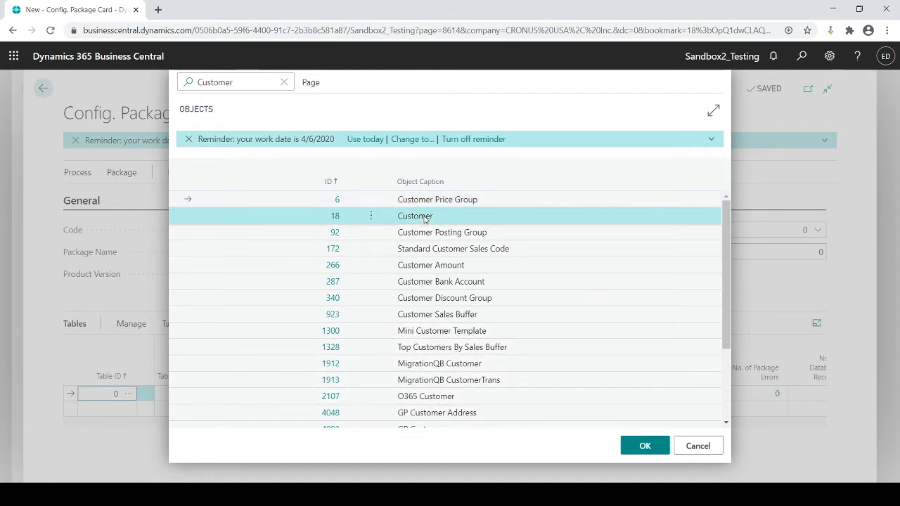
{"action": "left_click", "coordinate": [625, 446]}
{"action": "key", "text": "Tab"}
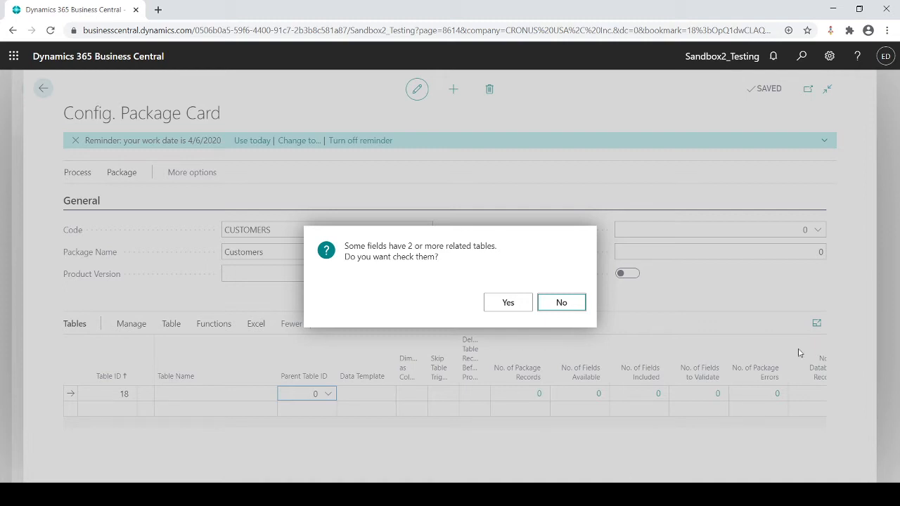
{"action": "left_click", "coordinate": [562, 304]}
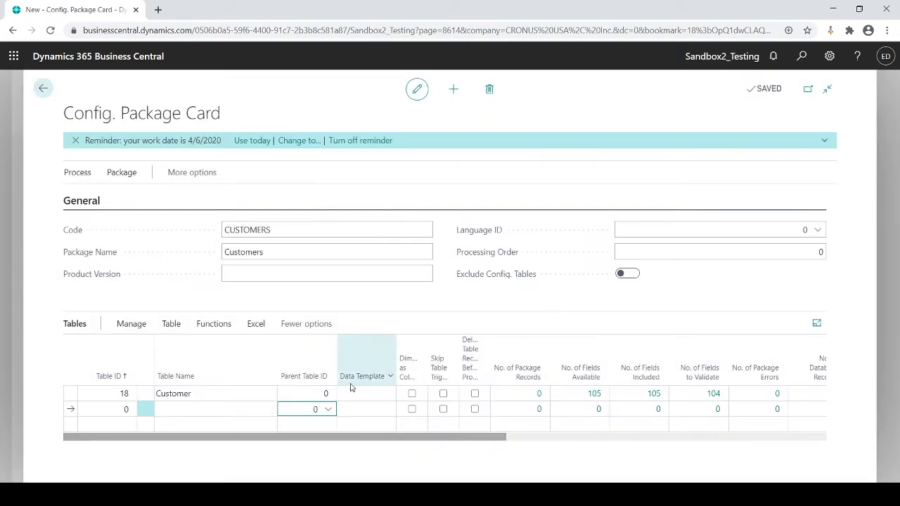
Open the Customer table's package fields, review the list, and clear the inclusion of all fields
{"action": "left_click", "coordinate": [245, 395]}
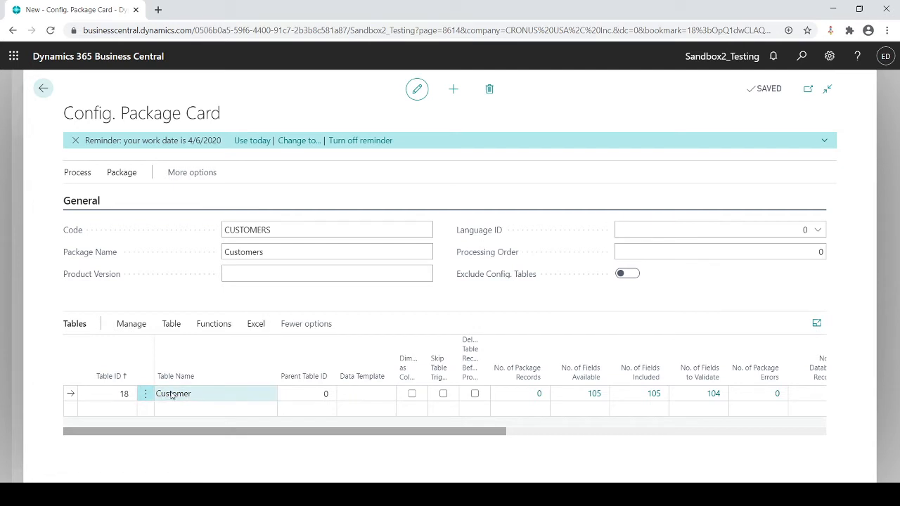
{"action": "left_click", "coordinate": [173, 326]}
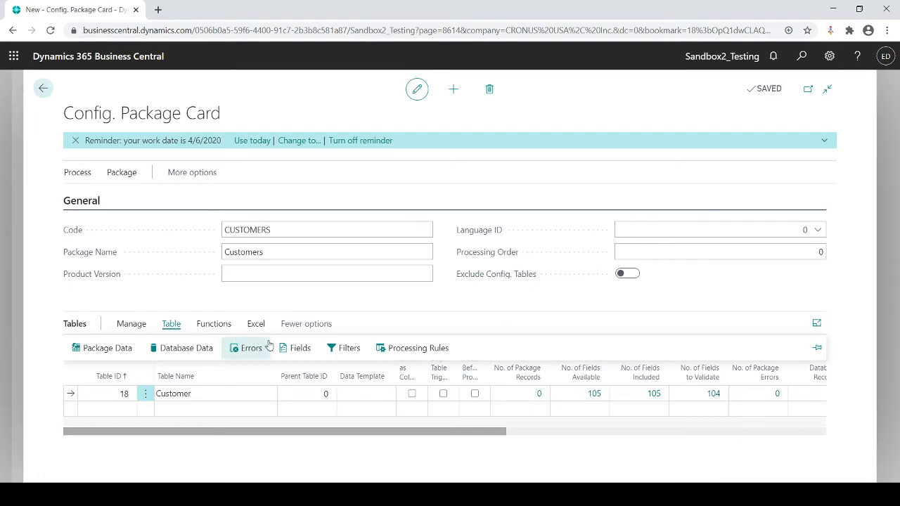
{"action": "left_click", "coordinate": [295, 349]}
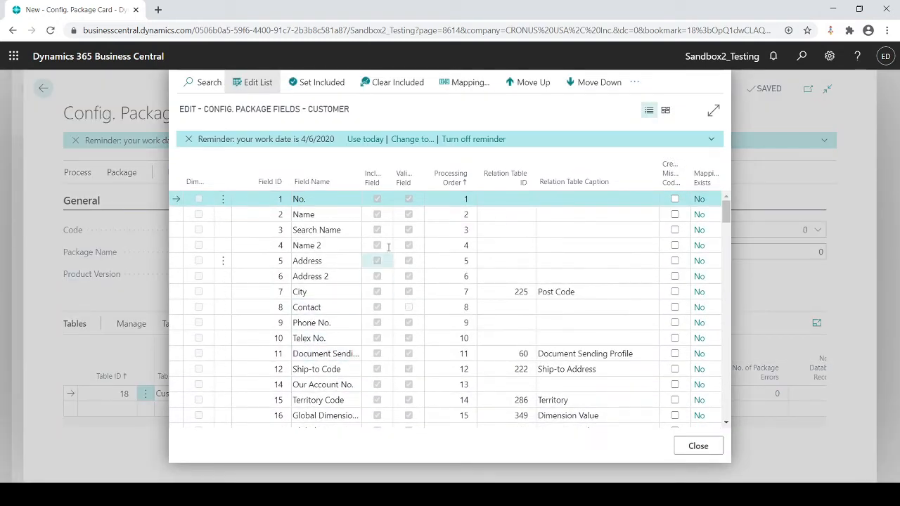
{"action": "scroll", "coordinate": [340, 334], "scroll_direction": "down", "scroll_amount": 4}
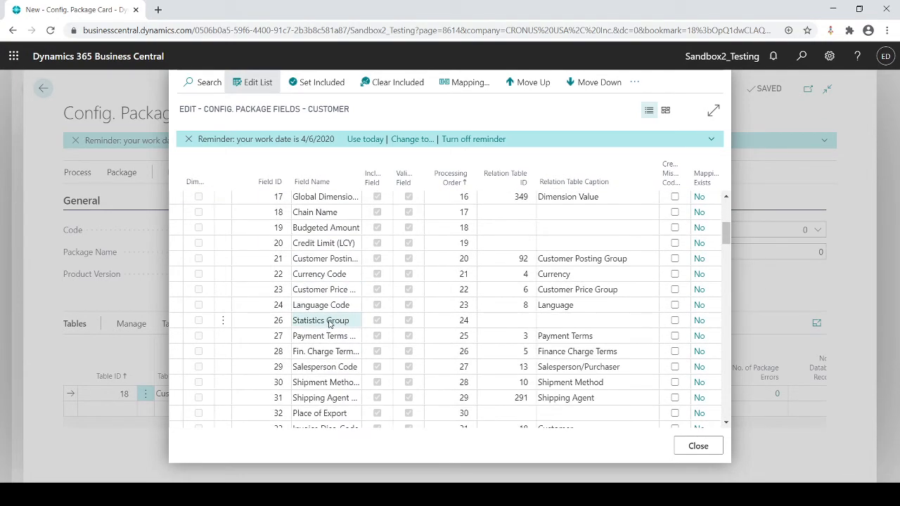
{"action": "scroll", "coordinate": [328, 326], "scroll_direction": "down", "scroll_amount": 5}
{"action": "scroll", "coordinate": [328, 322], "scroll_direction": "down", "scroll_amount": 7}
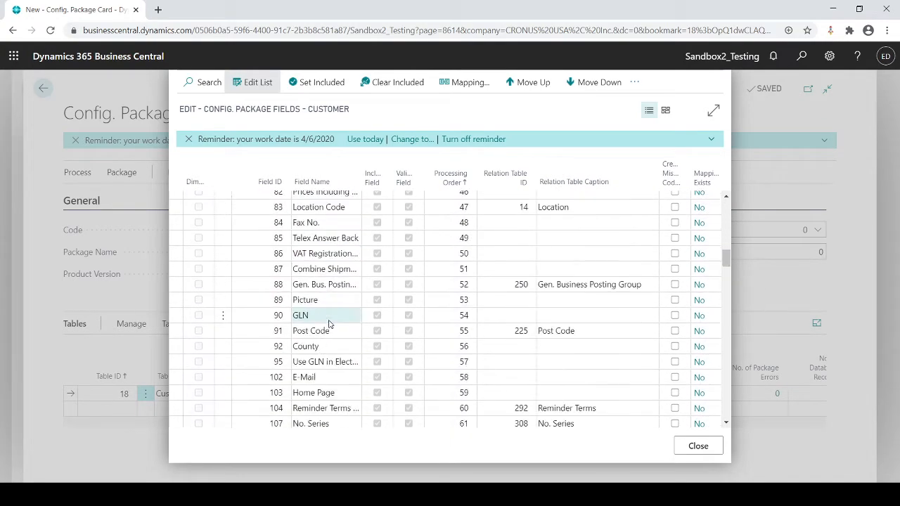
{"action": "scroll", "coordinate": [328, 320], "scroll_direction": "down", "scroll_amount": 2}
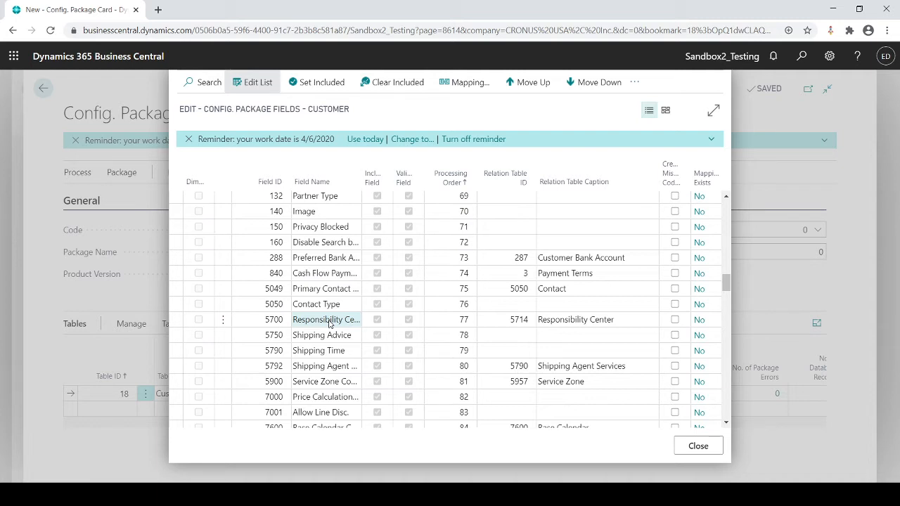
{"action": "scroll", "coordinate": [331, 324], "scroll_direction": "up", "scroll_amount": 15}
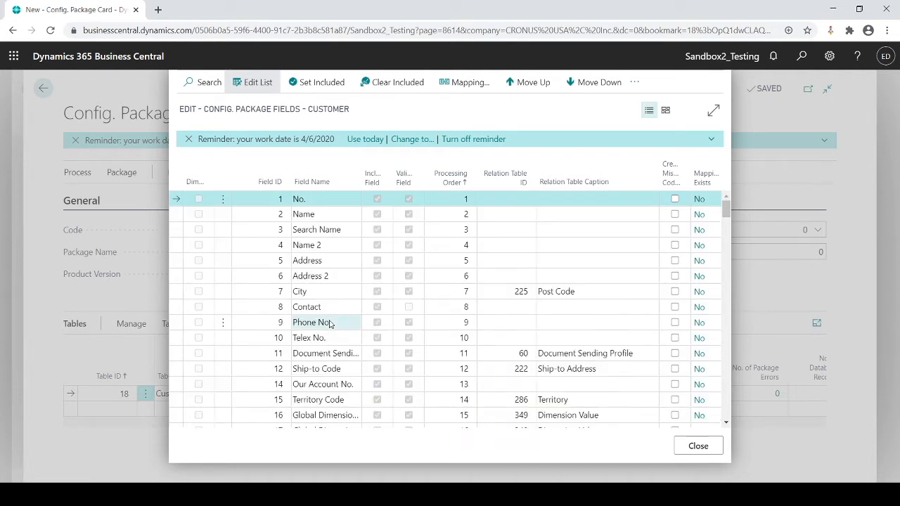
{"action": "left_click", "coordinate": [390, 83]}
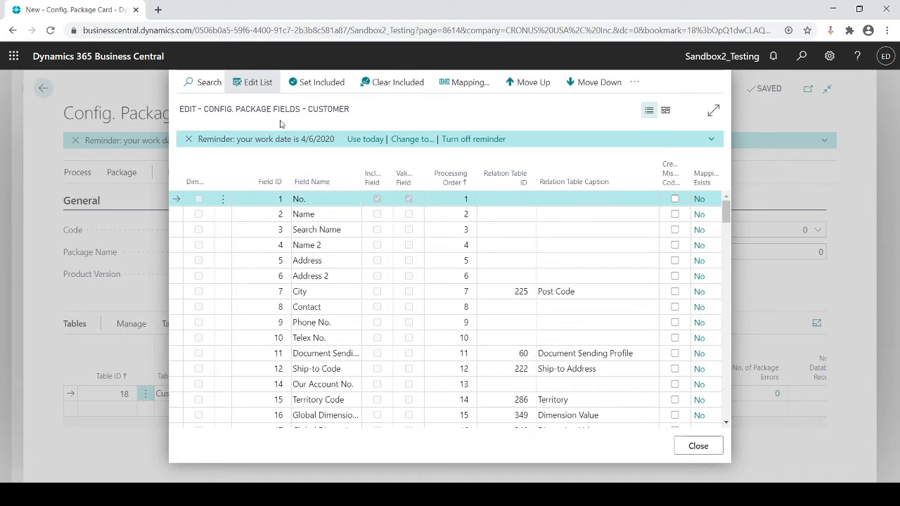
Make the field list editable and include the Name, Address, Address 2, City, Contact and Phone No. fields
{"action": "left_click", "coordinate": [254, 83]}
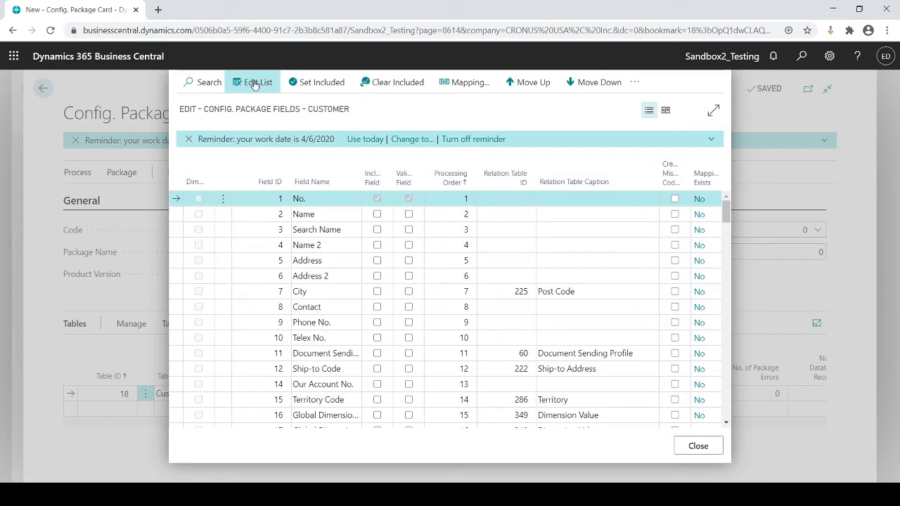
{"action": "left_click", "coordinate": [377, 215]}
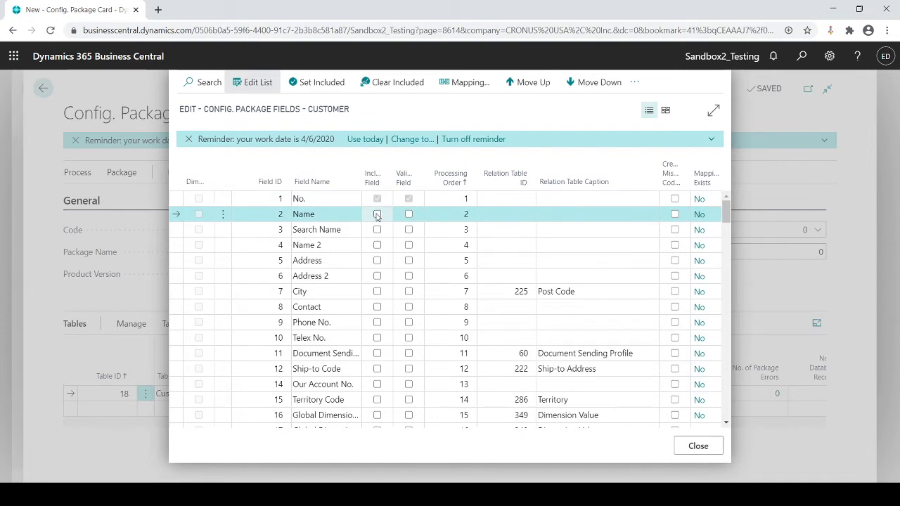
{"action": "left_click", "coordinate": [377, 214]}
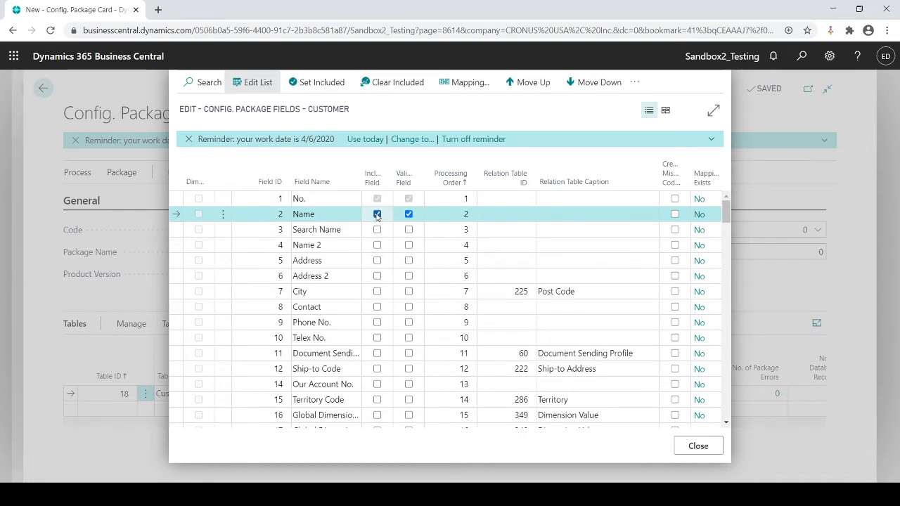
{"action": "left_click", "coordinate": [377, 261]}
{"action": "left_click", "coordinate": [377, 261]}
{"action": "left_click", "coordinate": [377, 277]}
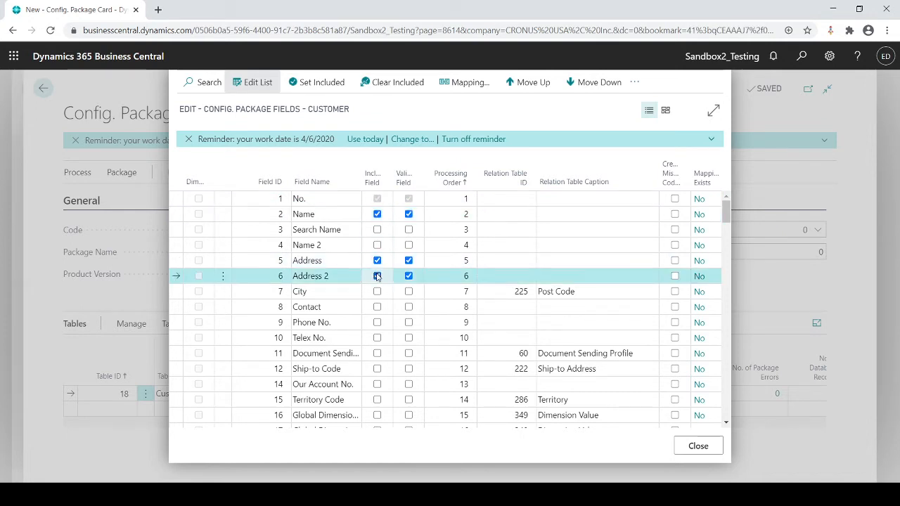
{"action": "left_click", "coordinate": [377, 277]}
{"action": "left_click", "coordinate": [377, 291]}
{"action": "left_click", "coordinate": [377, 291]}
{"action": "left_click", "coordinate": [377, 307]}
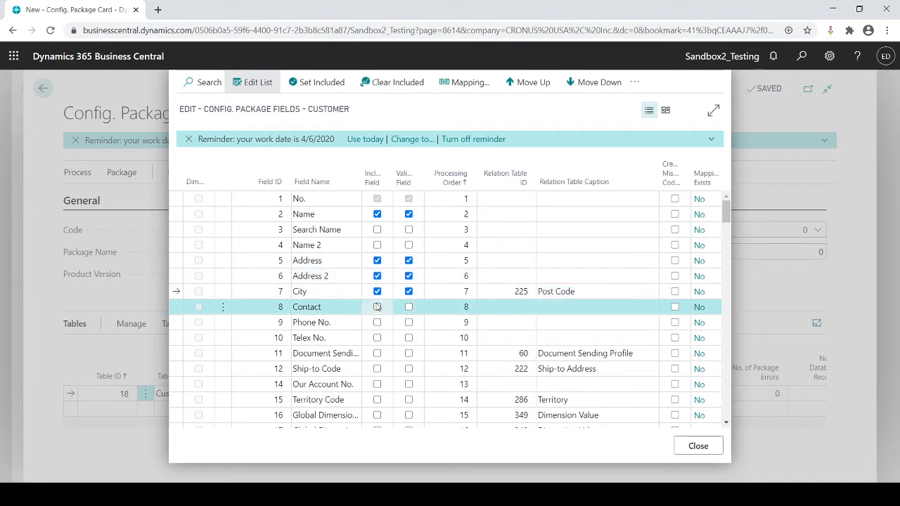
{"action": "left_click", "coordinate": [376, 307]}
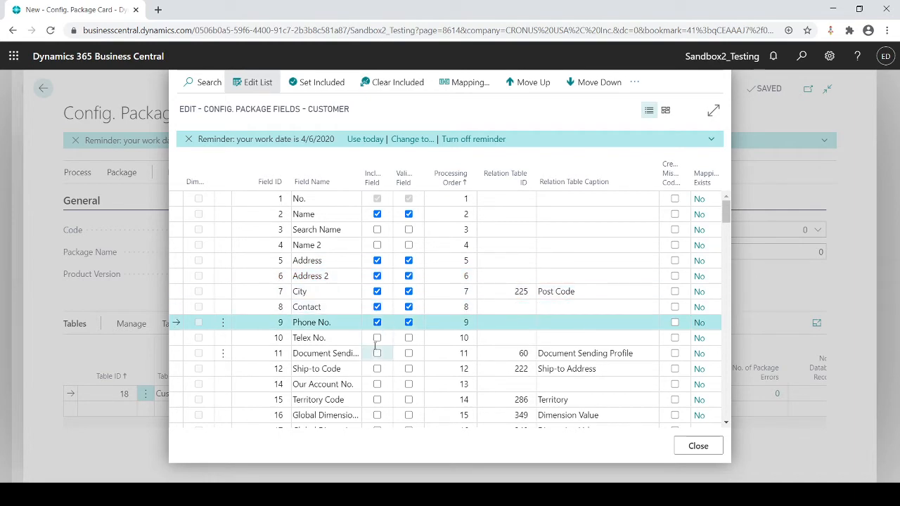
Also include the Credit Limit (LCY), Customer Posting Group, Currency Code, Payment Terms and Salesperson Code fields
{"action": "scroll", "coordinate": [379, 352], "scroll_direction": "down", "scroll_amount": 3}
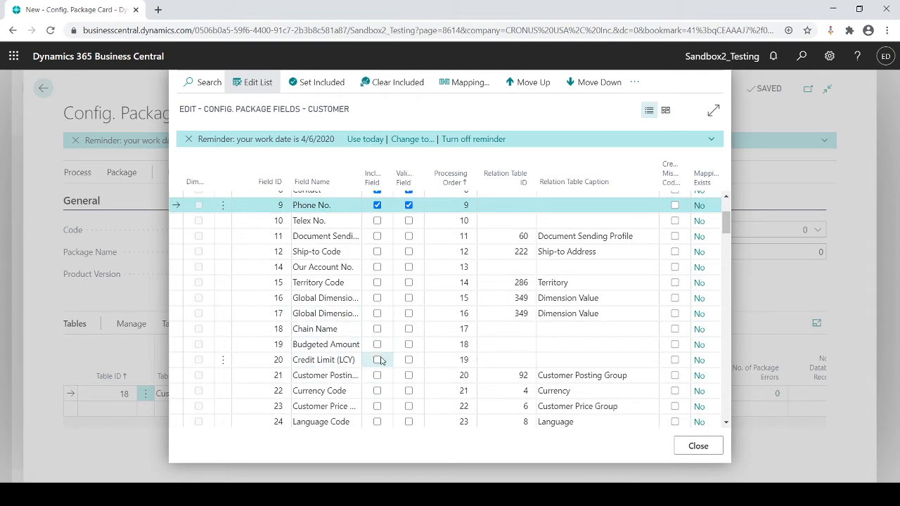
{"action": "left_click", "coordinate": [378, 360]}
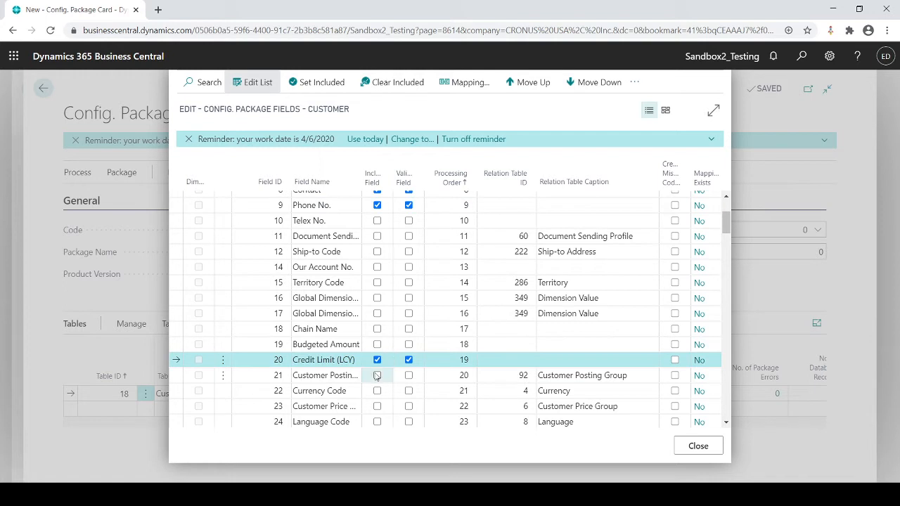
{"action": "left_click", "coordinate": [378, 376]}
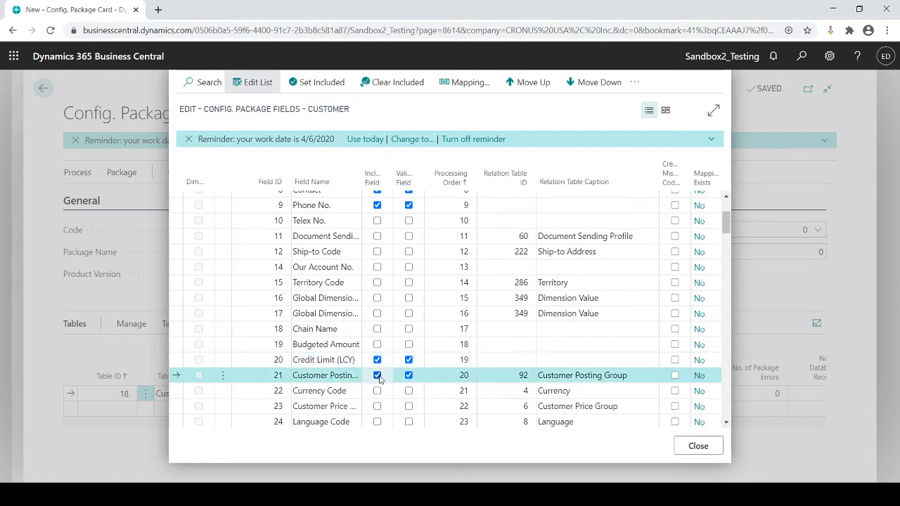
{"action": "scroll", "coordinate": [377, 377], "scroll_direction": "down", "scroll_amount": 2}
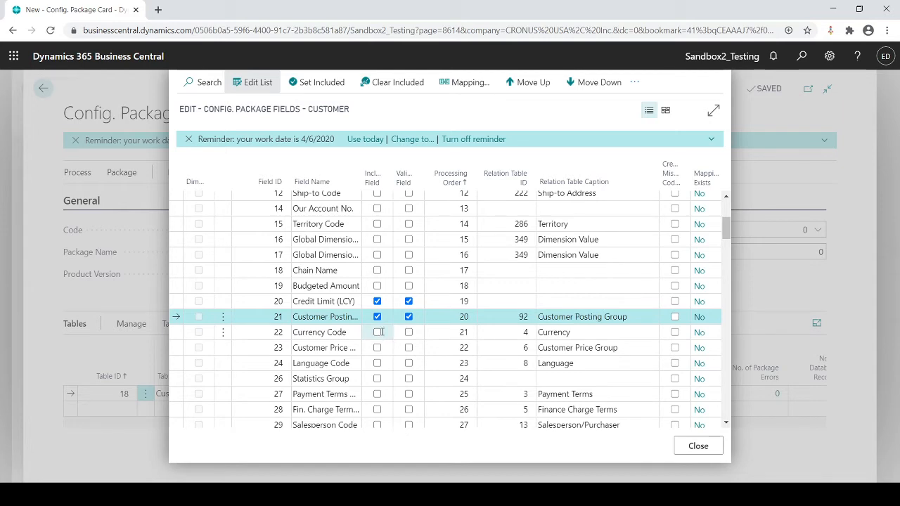
{"action": "left_click", "coordinate": [378, 334]}
{"action": "scroll", "coordinate": [376, 335], "scroll_direction": "down", "scroll_amount": 2}
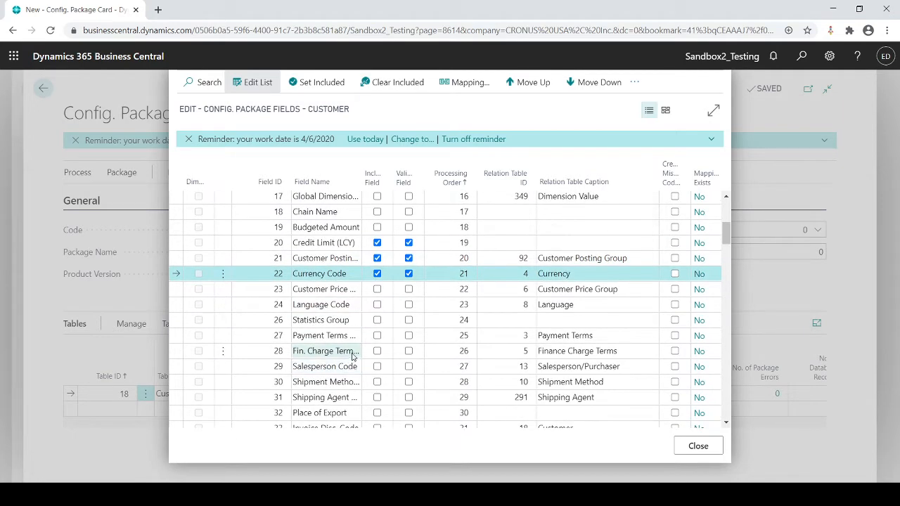
{"action": "left_click", "coordinate": [377, 336]}
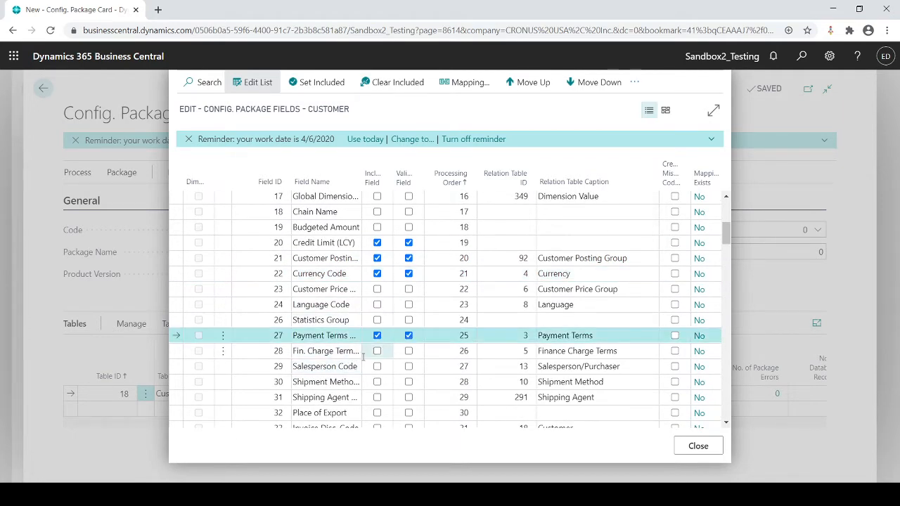
{"action": "scroll", "coordinate": [362, 354], "scroll_direction": "down", "scroll_amount": 2}
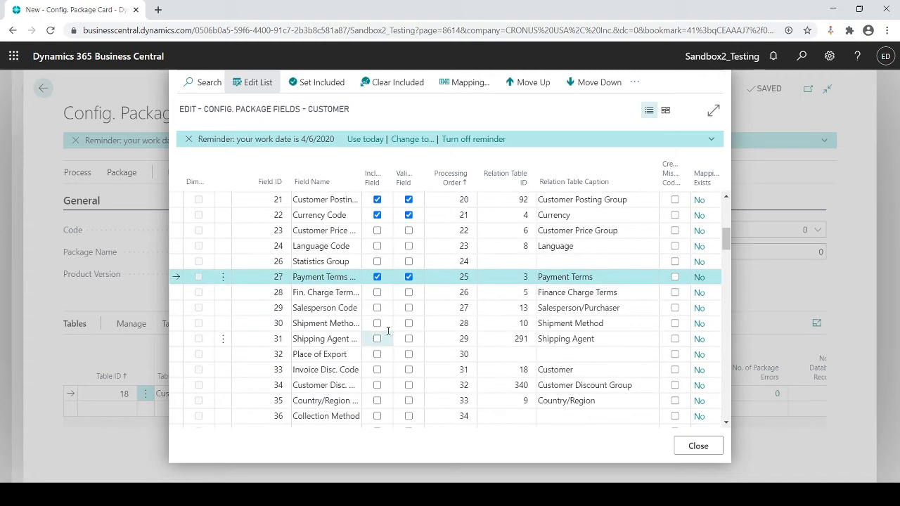
{"action": "left_click", "coordinate": [376, 308]}
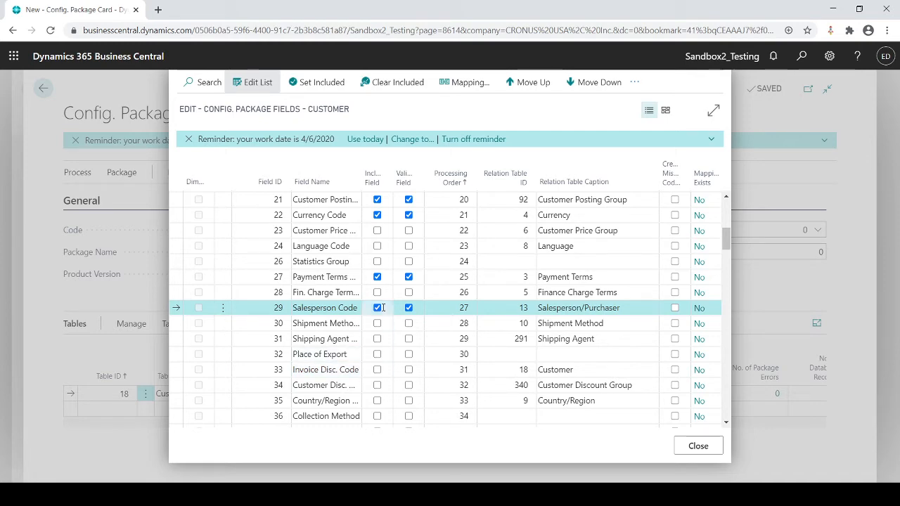
{"action": "scroll", "coordinate": [366, 274], "scroll_direction": "up", "scroll_amount": 1}
{"action": "scroll", "coordinate": [367, 270], "scroll_direction": "up", "scroll_amount": 5}
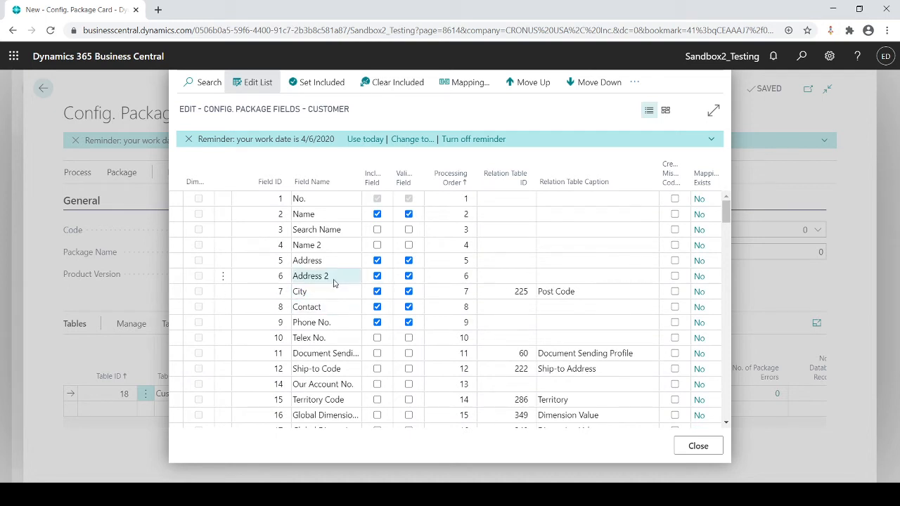
Include the Post Code and County fields in the Customer table's package fields
{"action": "scroll", "coordinate": [321, 260], "scroll_direction": "down", "scroll_amount": 2}
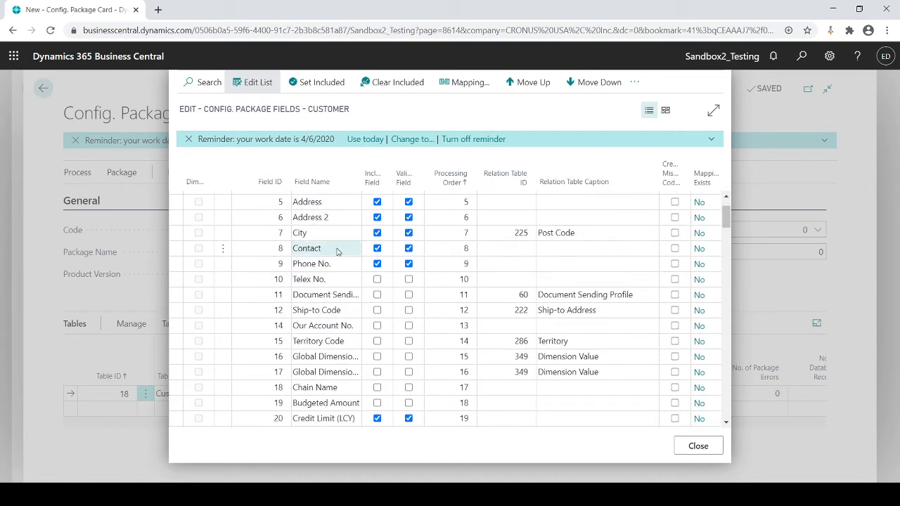
{"action": "scroll", "coordinate": [336, 258], "scroll_direction": "up", "scroll_amount": 2}
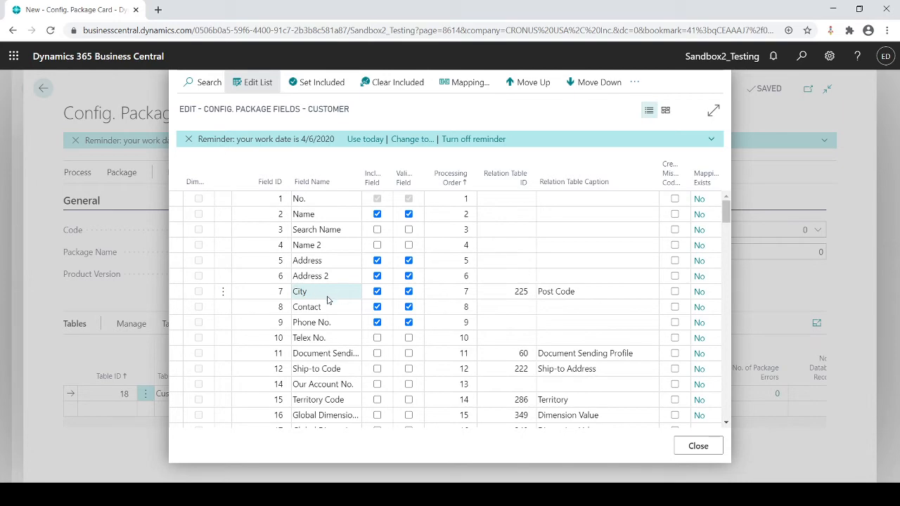
{"action": "scroll", "coordinate": [328, 301], "scroll_direction": "down", "scroll_amount": 4}
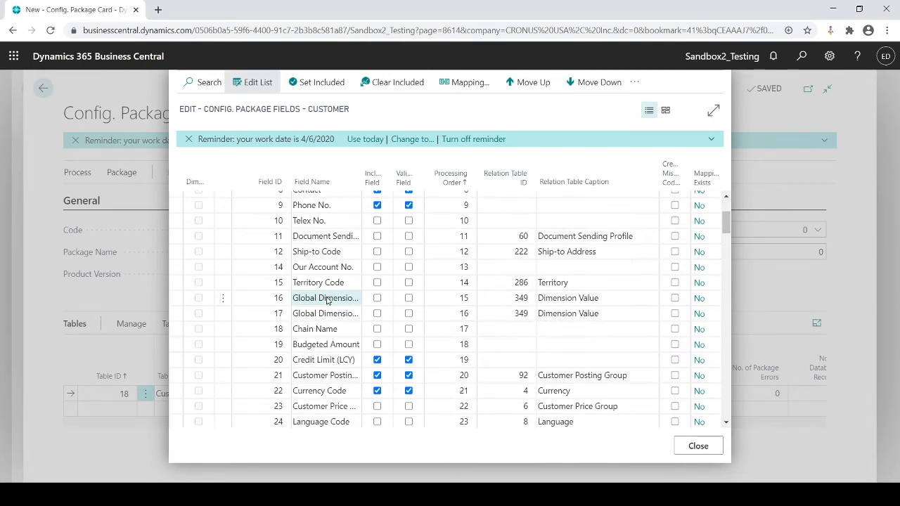
{"action": "scroll", "coordinate": [328, 301], "scroll_direction": "down", "scroll_amount": 3}
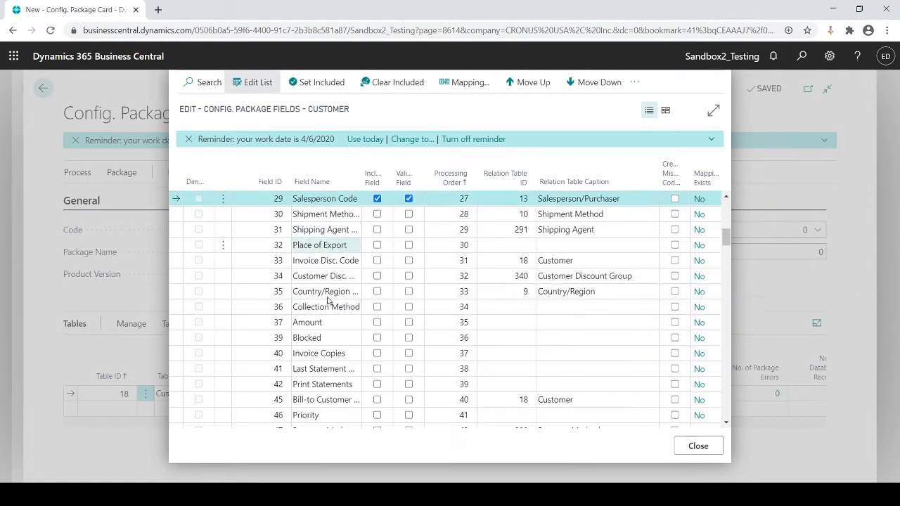
{"action": "scroll", "coordinate": [327, 301], "scroll_direction": "down", "scroll_amount": 2}
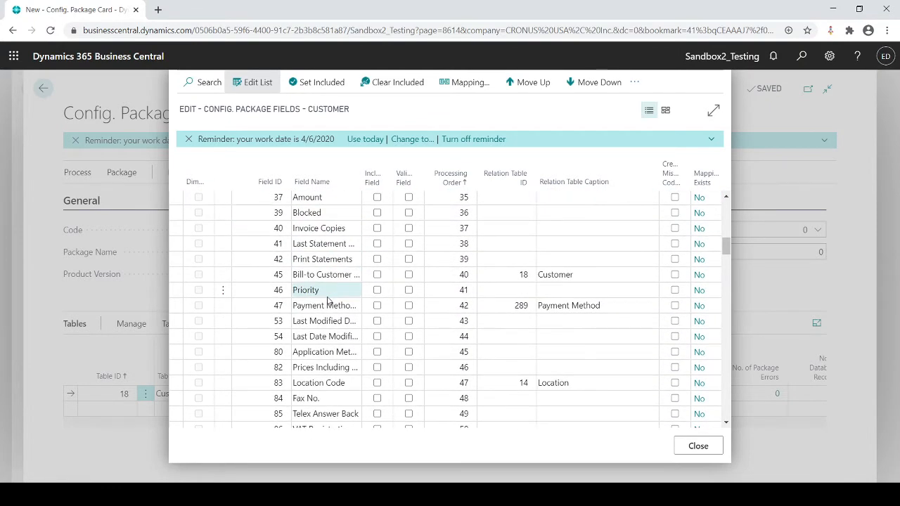
{"action": "scroll", "coordinate": [328, 301], "scroll_direction": "down", "scroll_amount": 1}
{"action": "scroll", "coordinate": [328, 301], "scroll_direction": "down", "scroll_amount": 1}
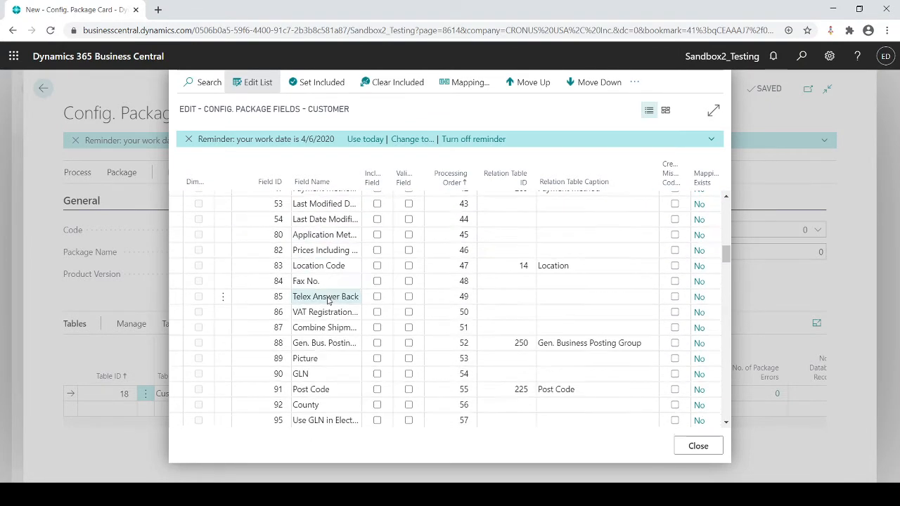
{"action": "scroll", "coordinate": [328, 301], "scroll_direction": "down", "scroll_amount": 1}
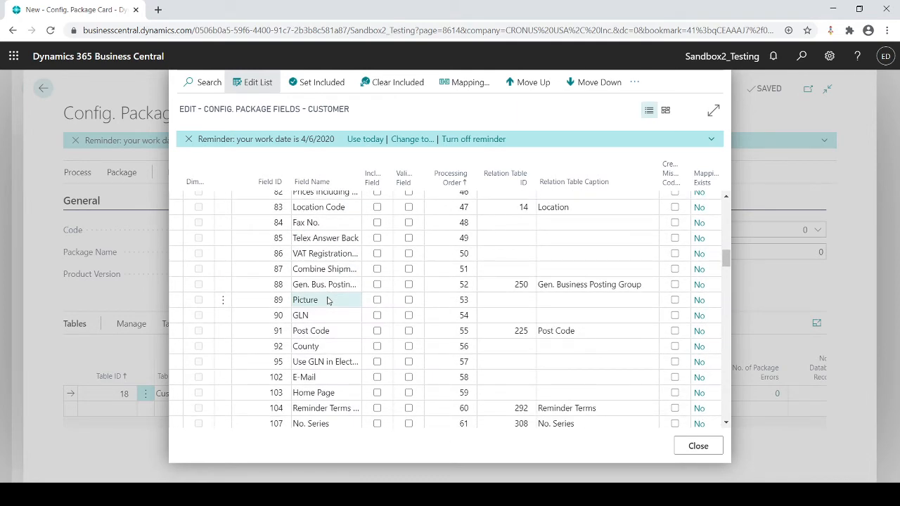
{"action": "scroll", "coordinate": [328, 301], "scroll_direction": "down", "scroll_amount": 1}
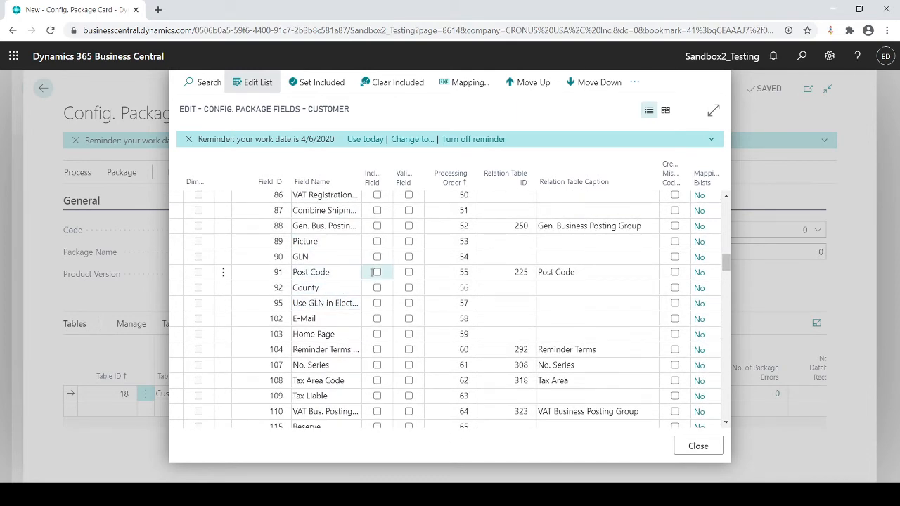
{"action": "left_click", "coordinate": [377, 272]}
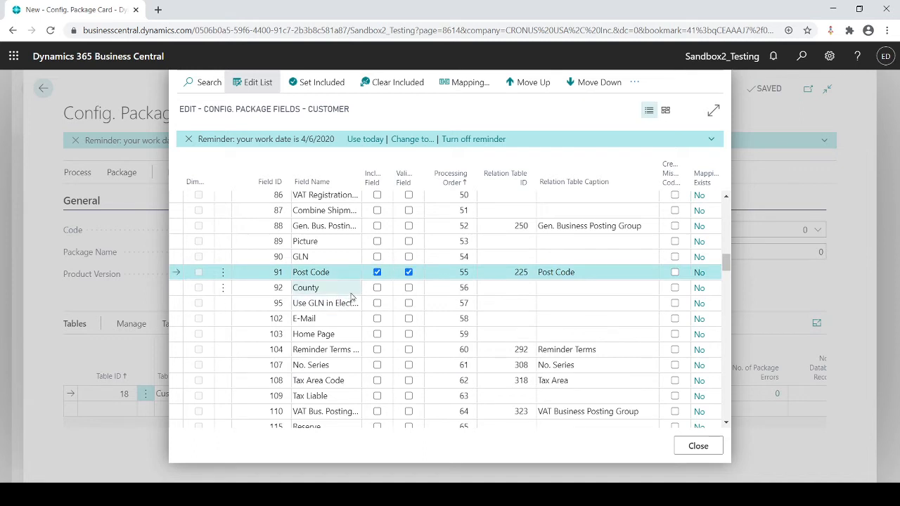
{"action": "left_click", "coordinate": [377, 287]}
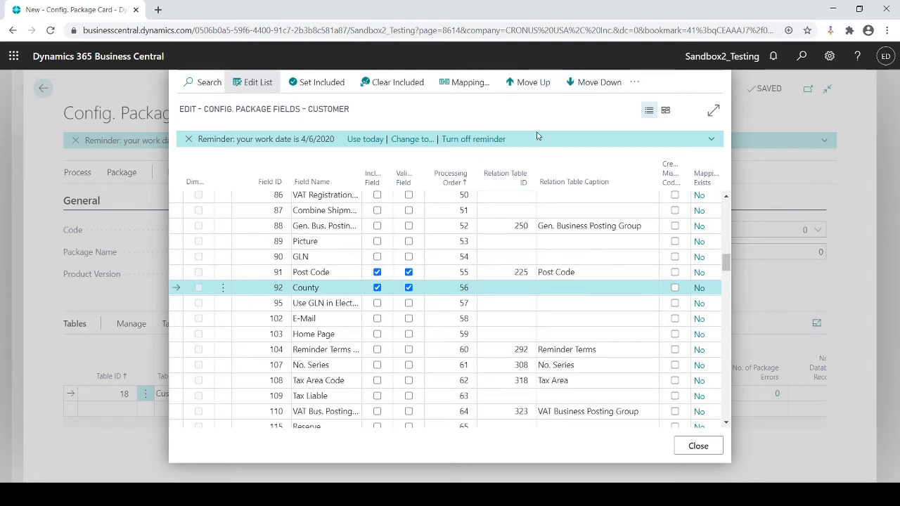
Move the County field up to processing order 46, close the field list and leave the package card
{"action": "left_click", "coordinate": [528, 84]}
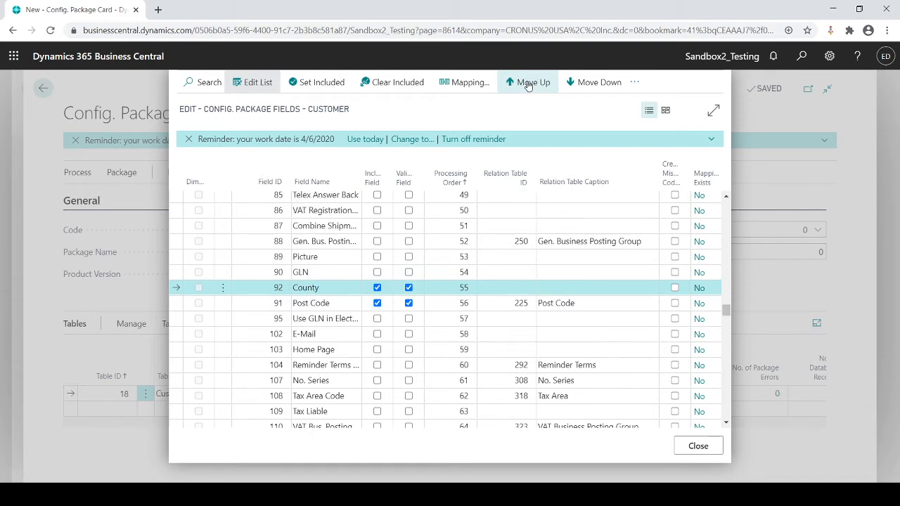
{"action": "left_click", "coordinate": [528, 84]}
{"action": "left_click", "coordinate": [528, 84]}
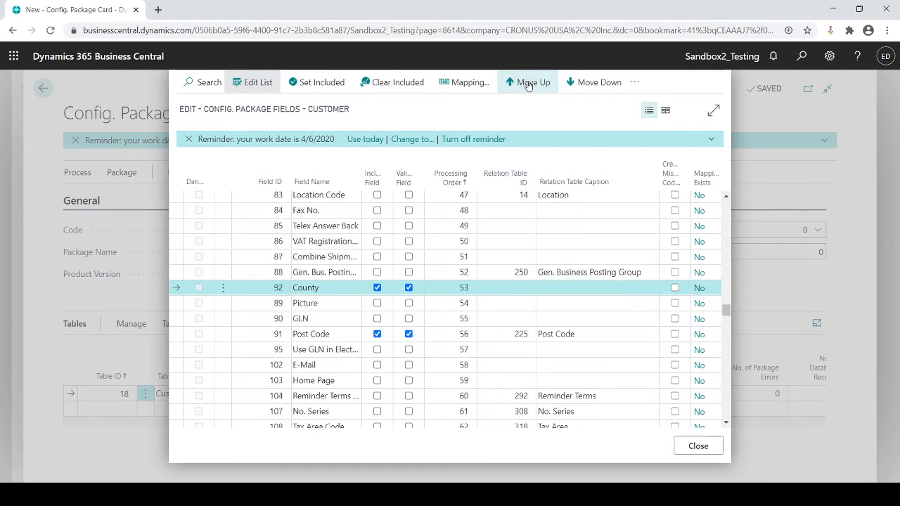
{"action": "left_click", "coordinate": [528, 84]}
{"action": "left_click", "coordinate": [528, 84]}
{"action": "left_click", "coordinate": [528, 84]}
{"action": "left_click", "coordinate": [528, 85]}
{"action": "left_click", "coordinate": [528, 85]}
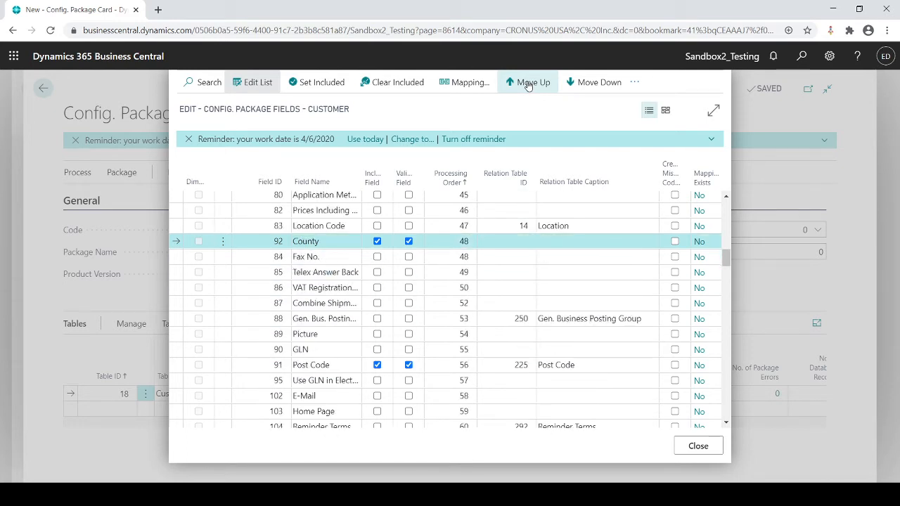
{"action": "left_click", "coordinate": [528, 84]}
{"action": "left_click", "coordinate": [528, 84]}
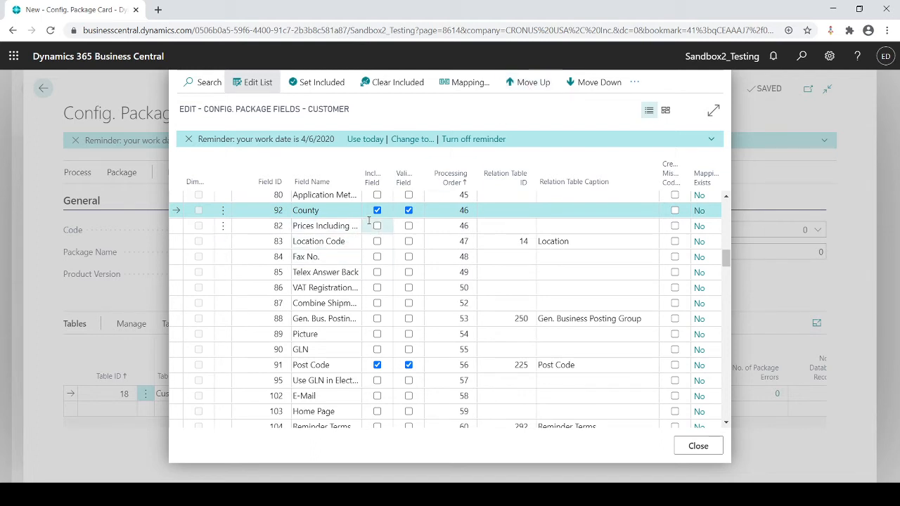
{"action": "scroll", "coordinate": [368, 219], "scroll_direction": "up", "scroll_amount": 3}
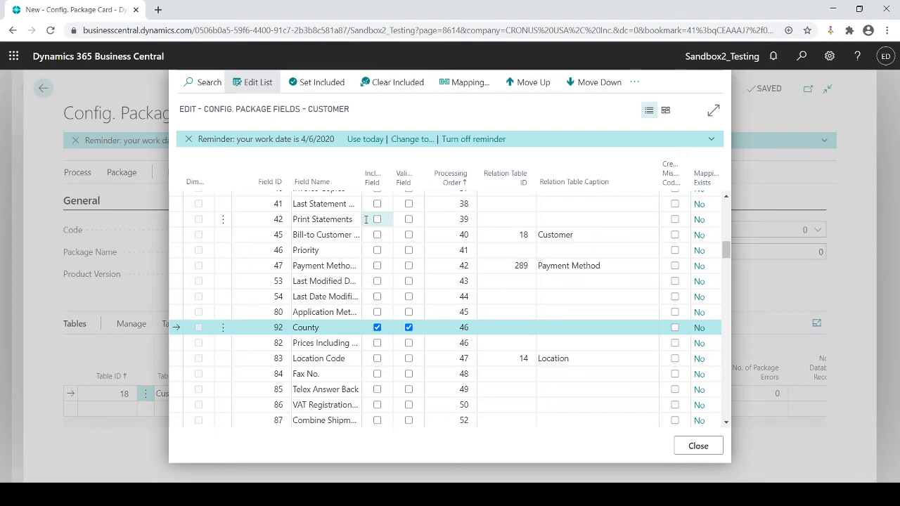
{"action": "scroll", "coordinate": [361, 225], "scroll_direction": "down", "scroll_amount": 5}
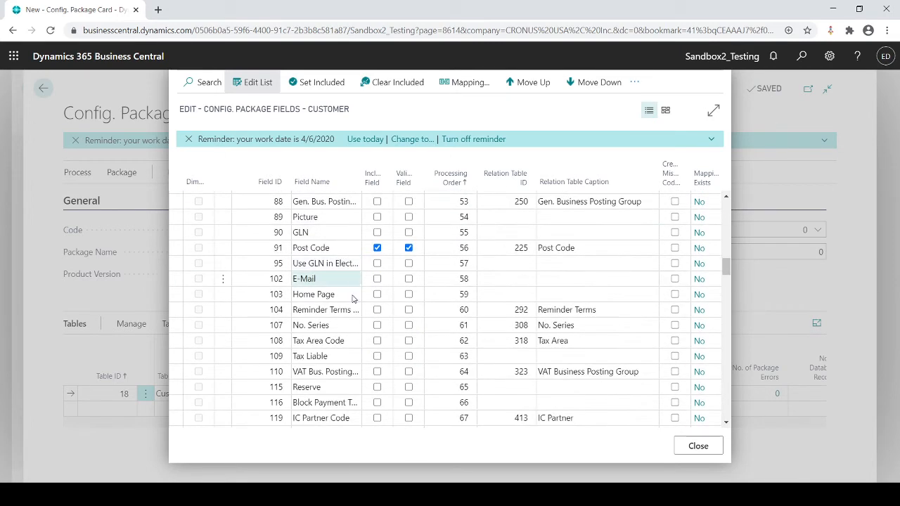
{"action": "scroll", "coordinate": [366, 316], "scroll_direction": "up", "scroll_amount": 3}
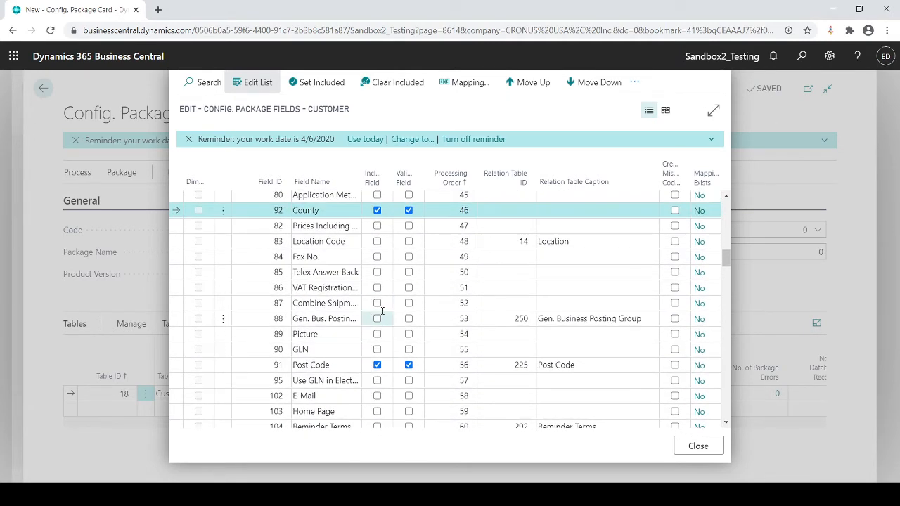
{"action": "left_click", "coordinate": [695, 447]}
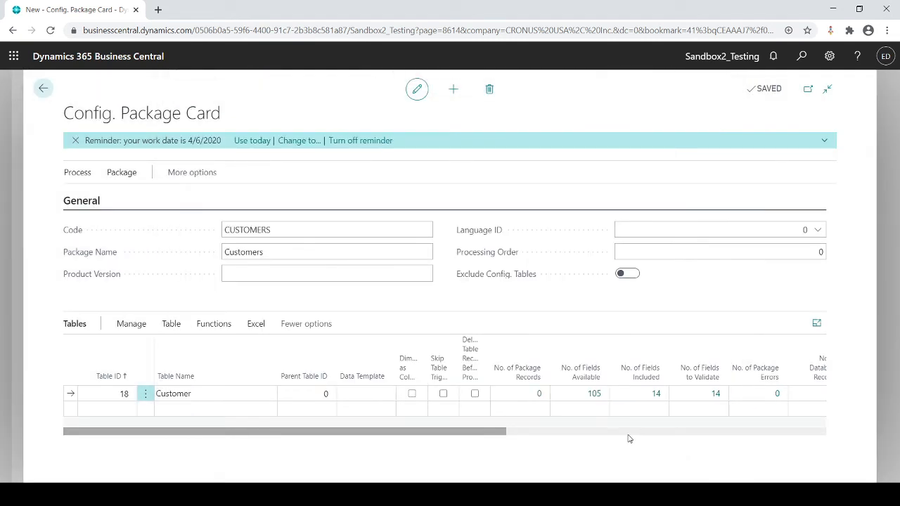
{"action": "key", "text": "Escape"}
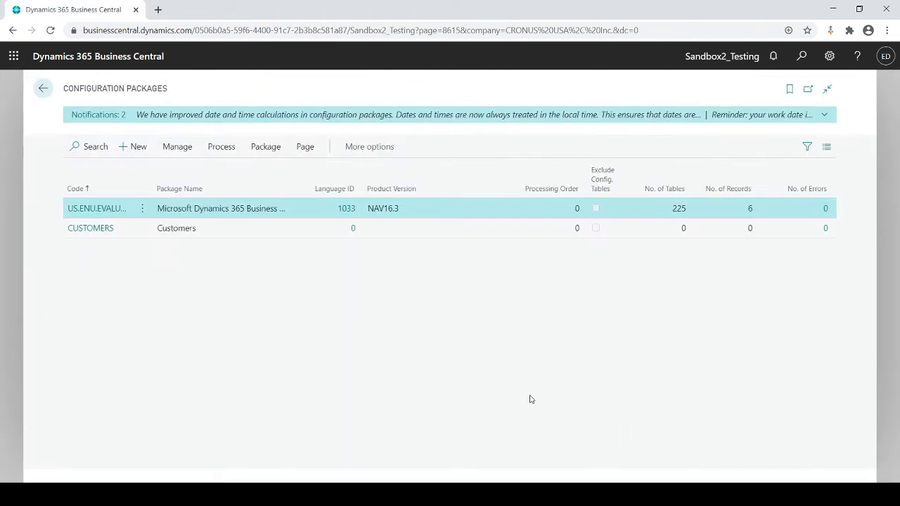
Export the CUSTOMERS configuration package to Excel and confirm the export
{"action": "left_click", "coordinate": [199, 235]}
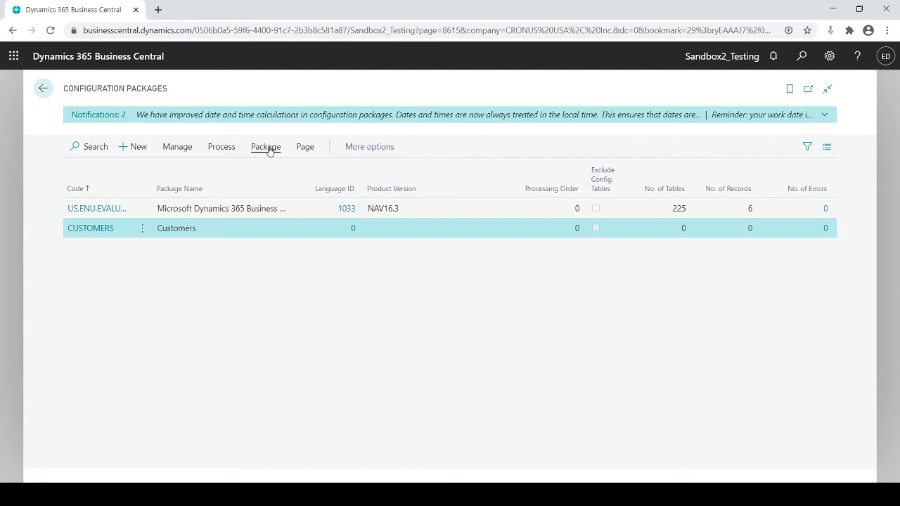
{"action": "left_click", "coordinate": [267, 148]}
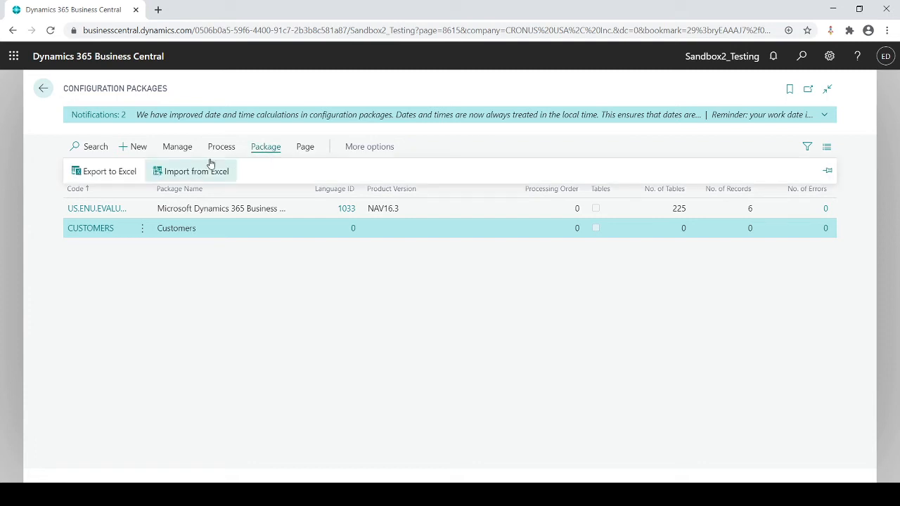
{"action": "left_click", "coordinate": [119, 175]}
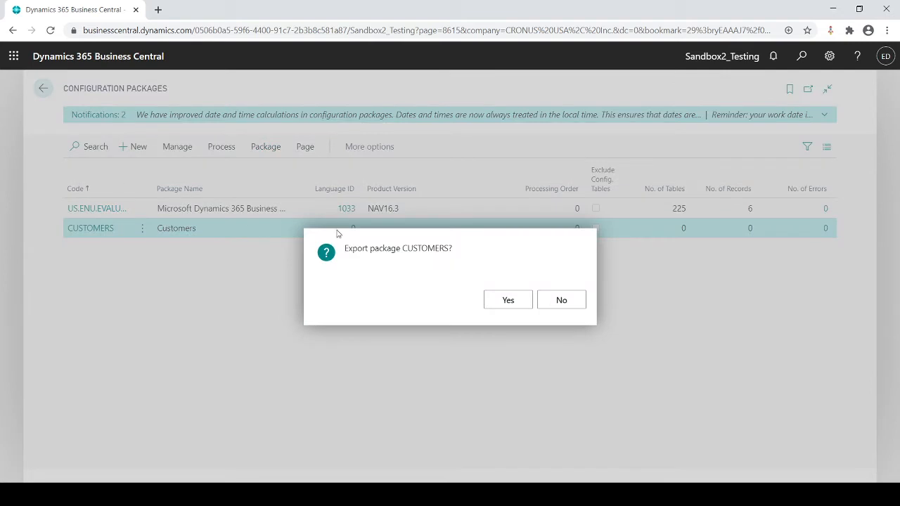
{"action": "left_click", "coordinate": [508, 301]}
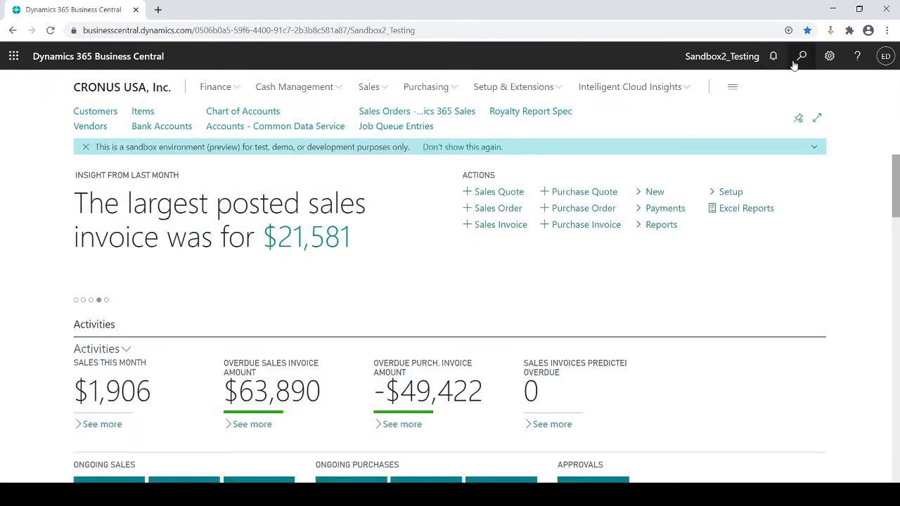
Search for "config" and open the Configuration Packages list
{"action": "left_click", "coordinate": [801, 62]}
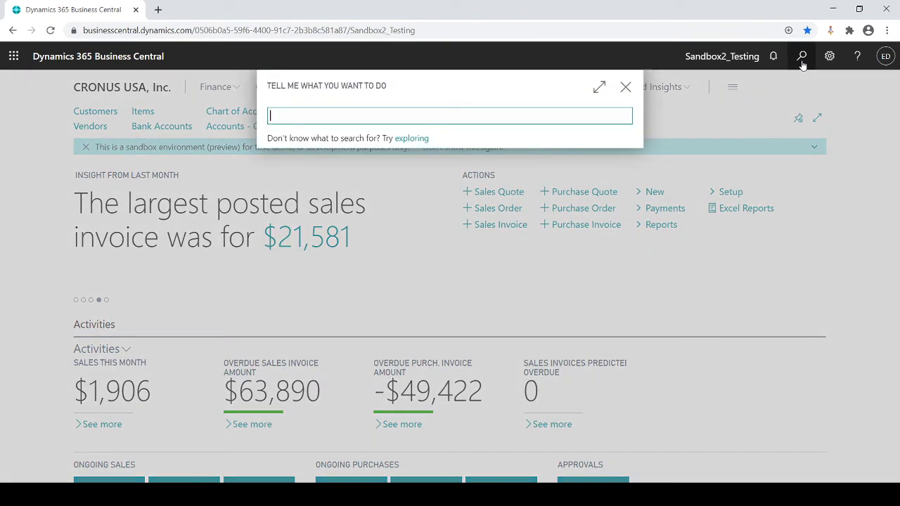
{"action": "type", "text": "config"}
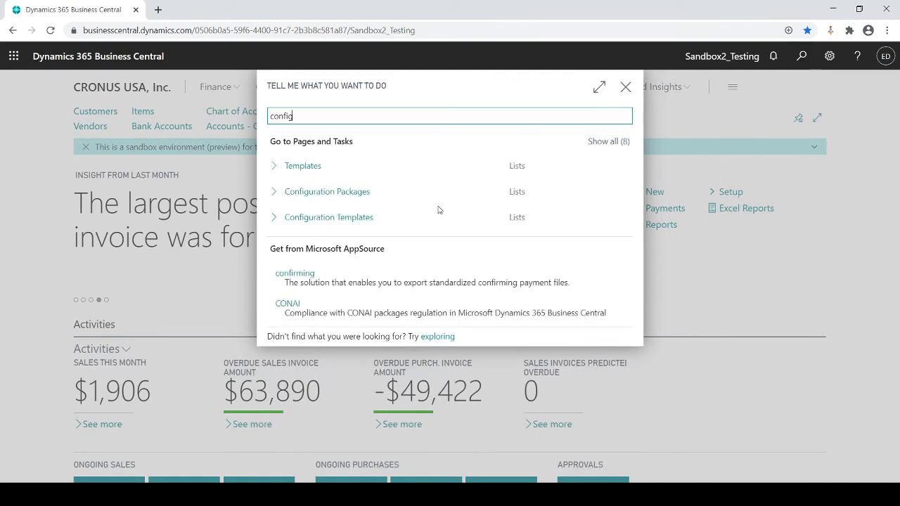
{"action": "left_click", "coordinate": [328, 192]}
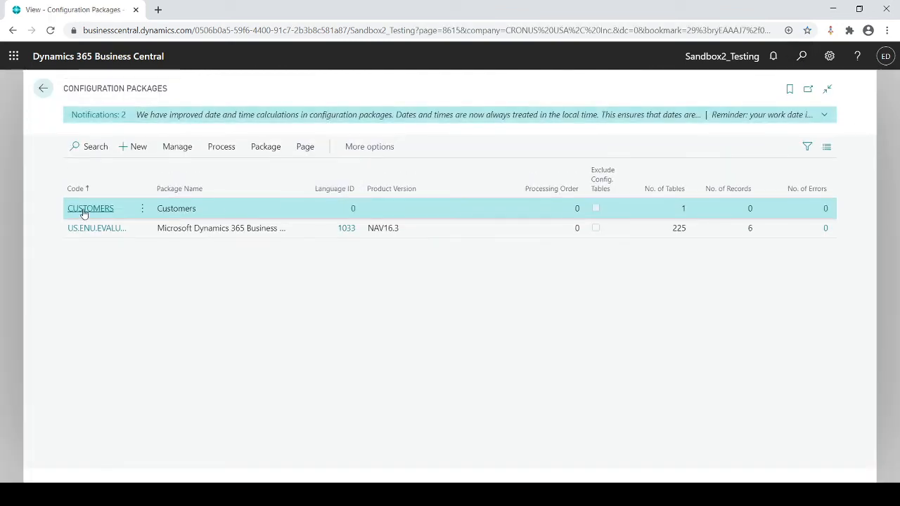
Import the Excel file with the Customer table data into the CUSTOMERS package
{"action": "left_click", "coordinate": [259, 153]}
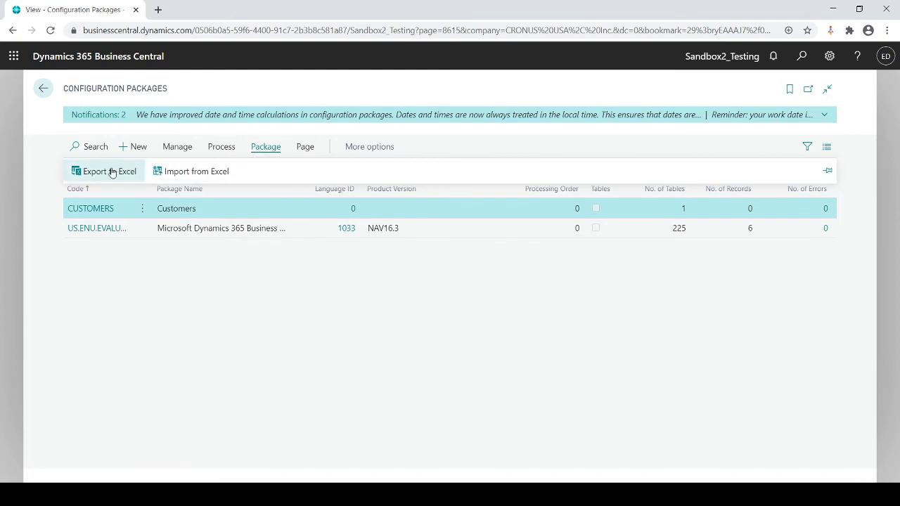
{"action": "left_click", "coordinate": [199, 176]}
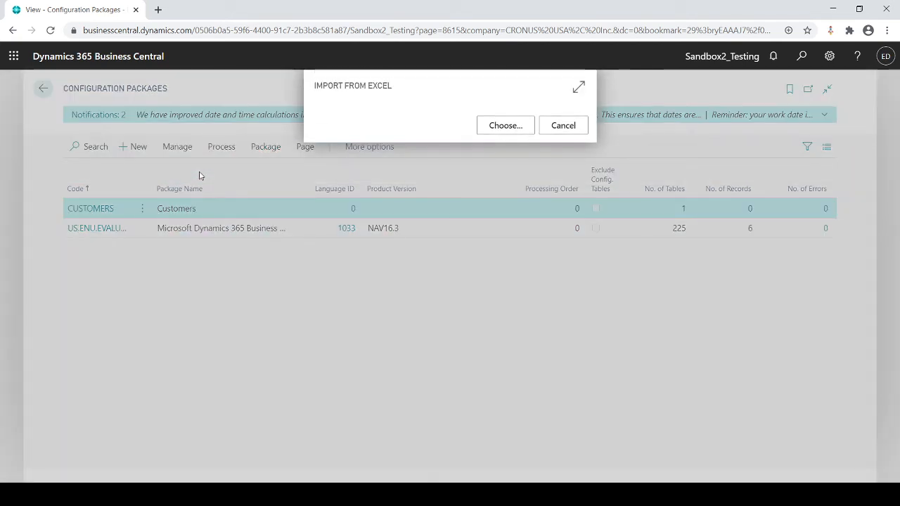
{"action": "left_click", "coordinate": [488, 126]}
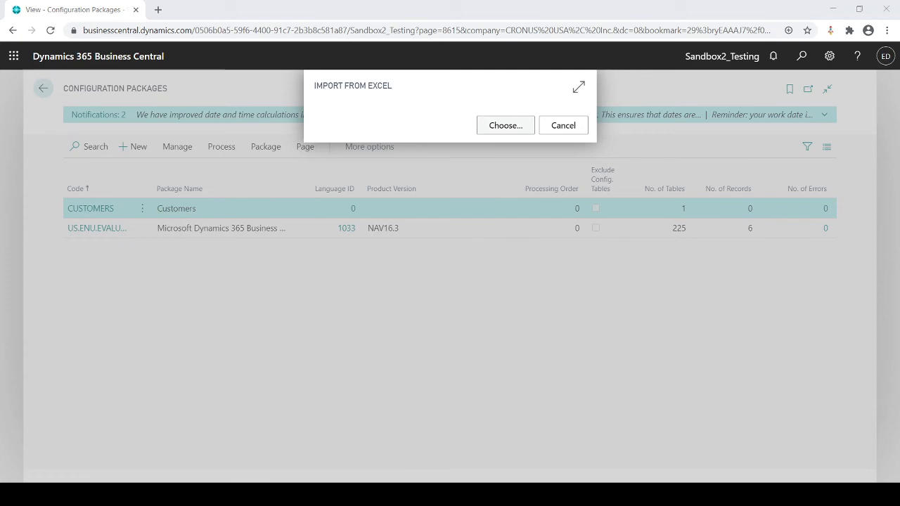
{"action": "double_click", "coordinate": [129, 106]}
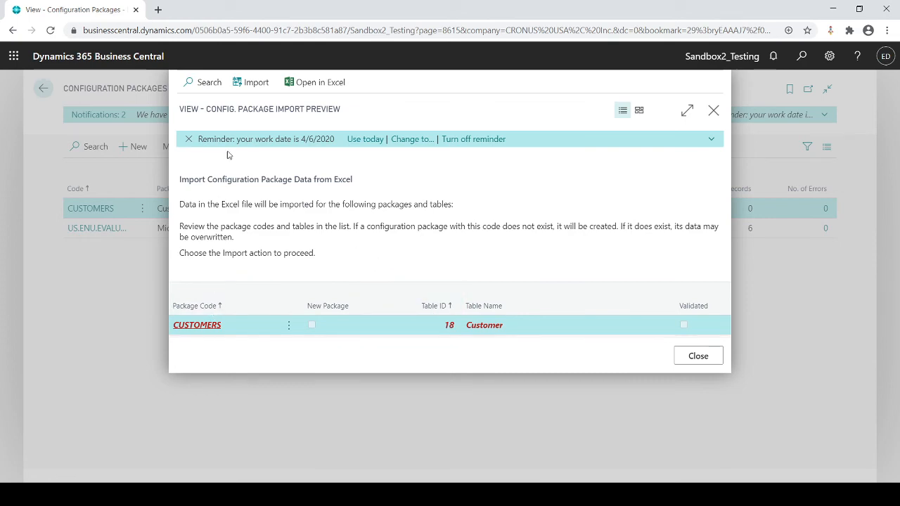
{"action": "left_click", "coordinate": [246, 83]}
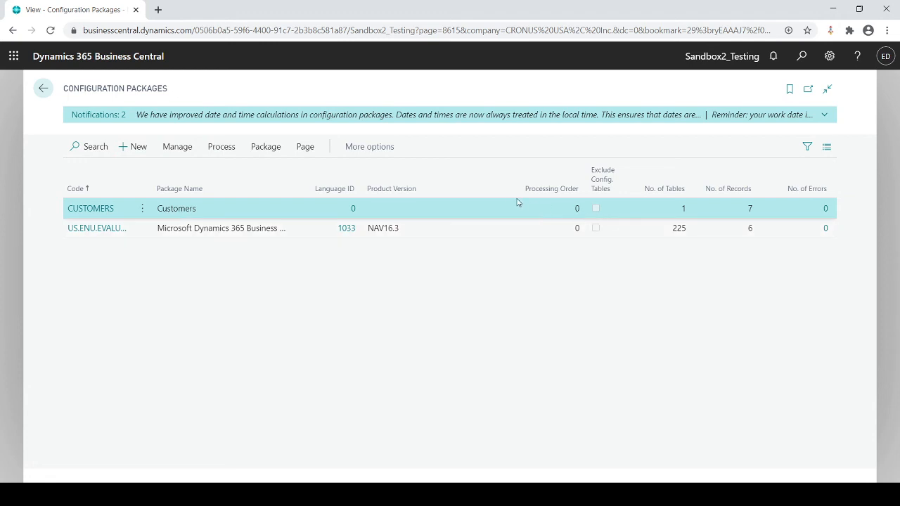
Apply the data from the CUSTOMERS package and dismiss the summary message
{"action": "left_click", "coordinate": [222, 148]}
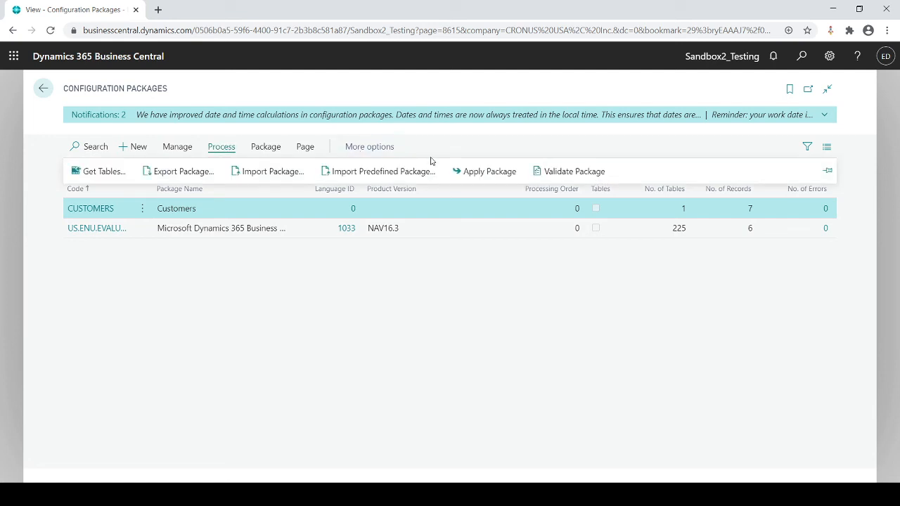
{"action": "left_click", "coordinate": [470, 173]}
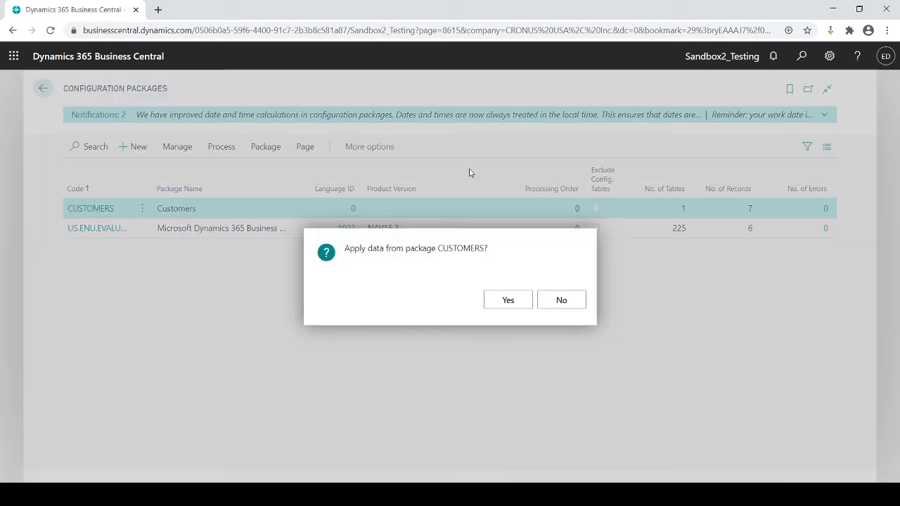
{"action": "left_click", "coordinate": [508, 302]}
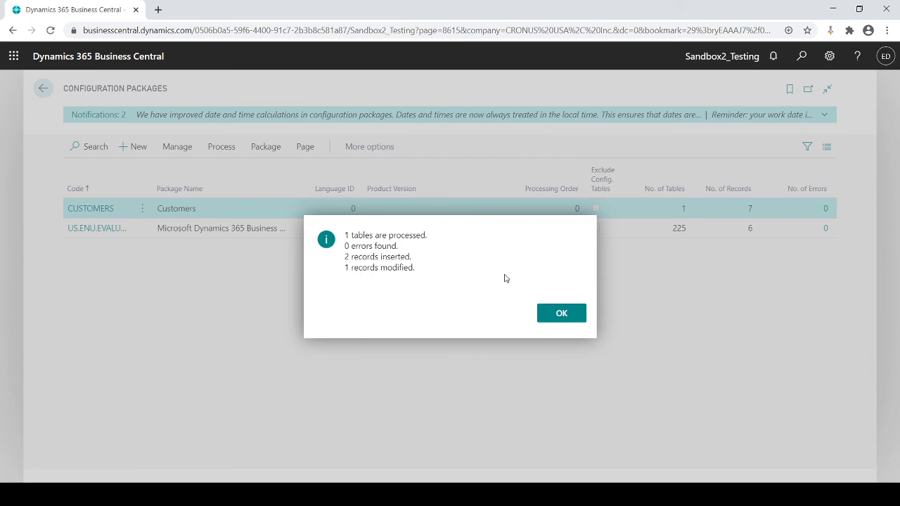
{"action": "left_click", "coordinate": [546, 312]}
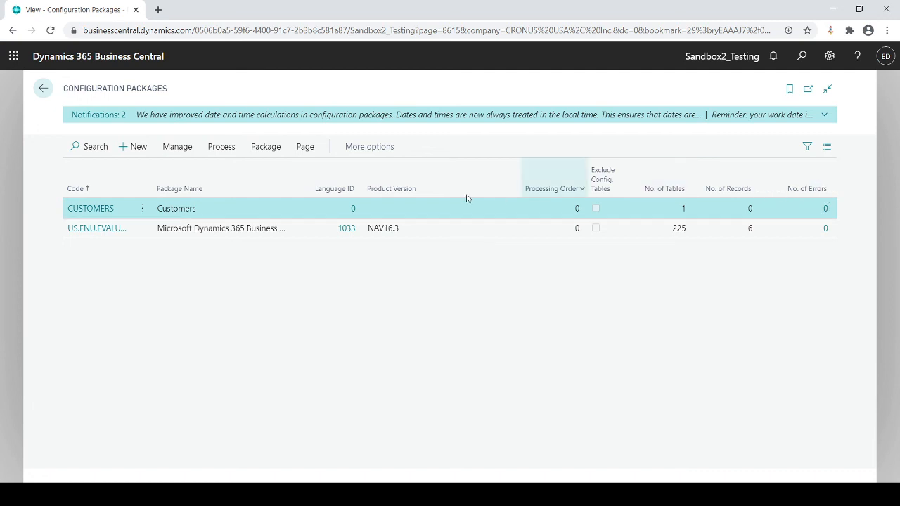
Open the Customers list and check the credit limit and address fields on the imported New Customer card, then return to the list
{"action": "key", "text": "Escape"}
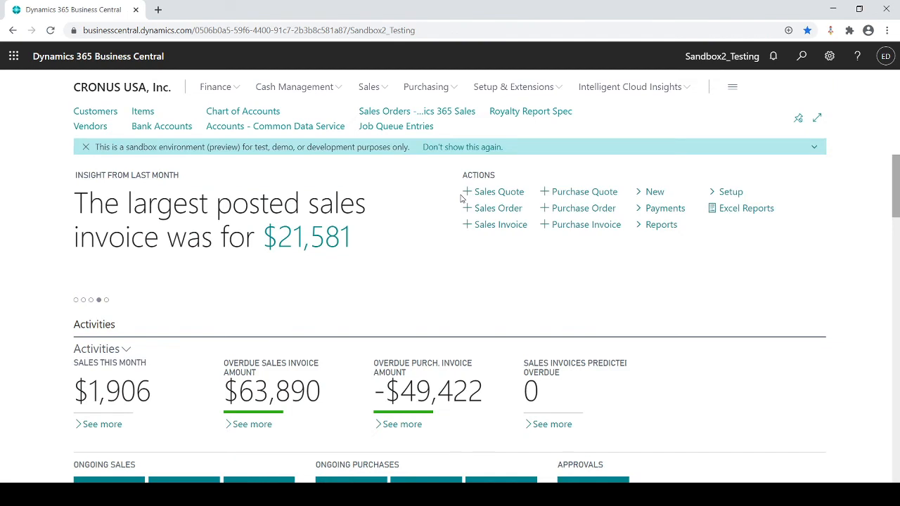
{"action": "left_click", "coordinate": [109, 115]}
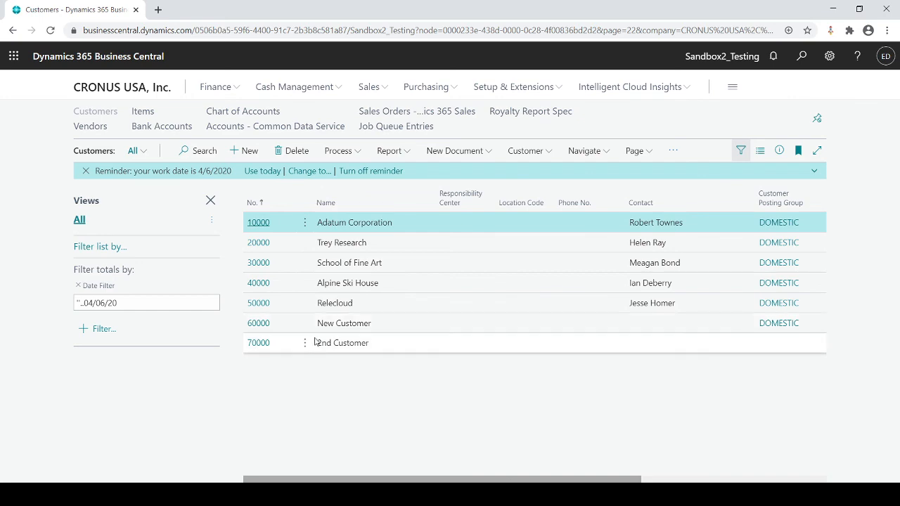
{"action": "left_click", "coordinate": [260, 329]}
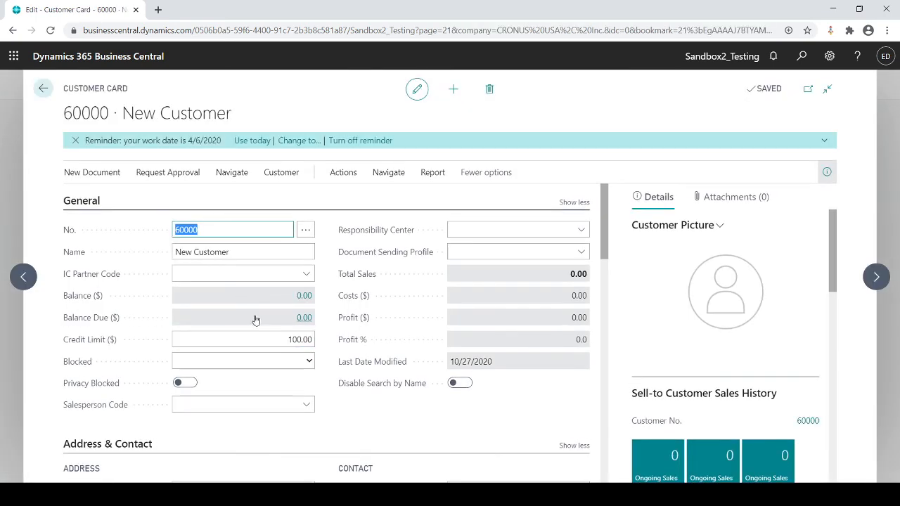
{"action": "left_click", "coordinate": [232, 342]}
{"action": "scroll", "coordinate": [301, 345], "scroll_direction": "down", "scroll_amount": 3}
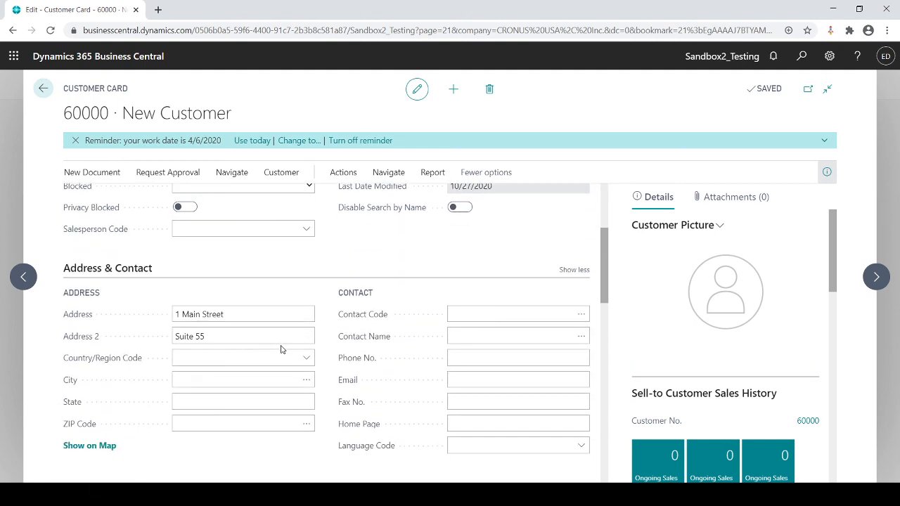
{"action": "scroll", "coordinate": [237, 331], "scroll_direction": "up", "scroll_amount": 3}
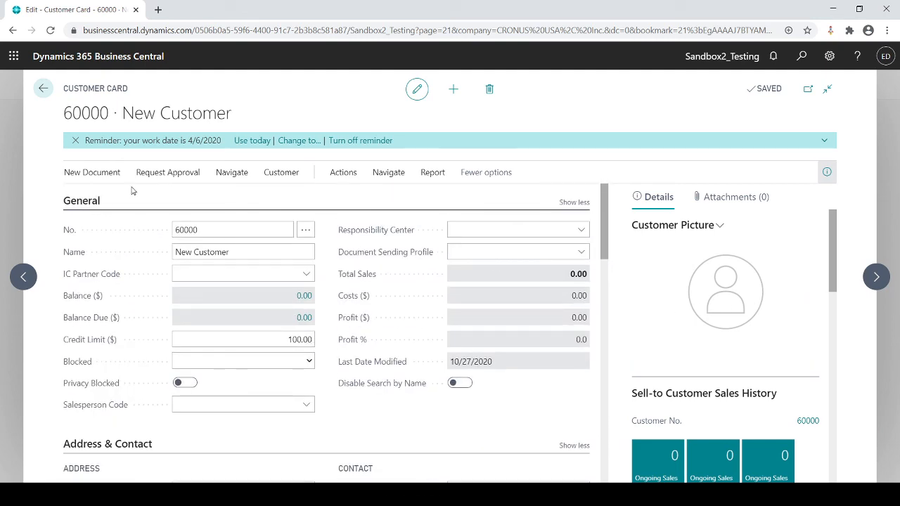
{"action": "key", "text": "Escape"}
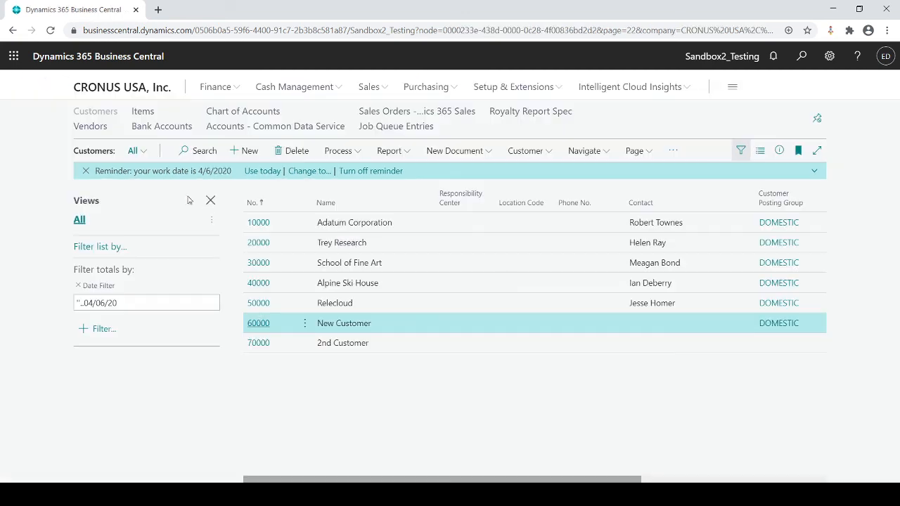
Open the Trey Research customer card, check its Address 2 field, and return to the Customers list
{"action": "left_click", "coordinate": [261, 244]}
{"action": "left_click", "coordinate": [258, 242]}
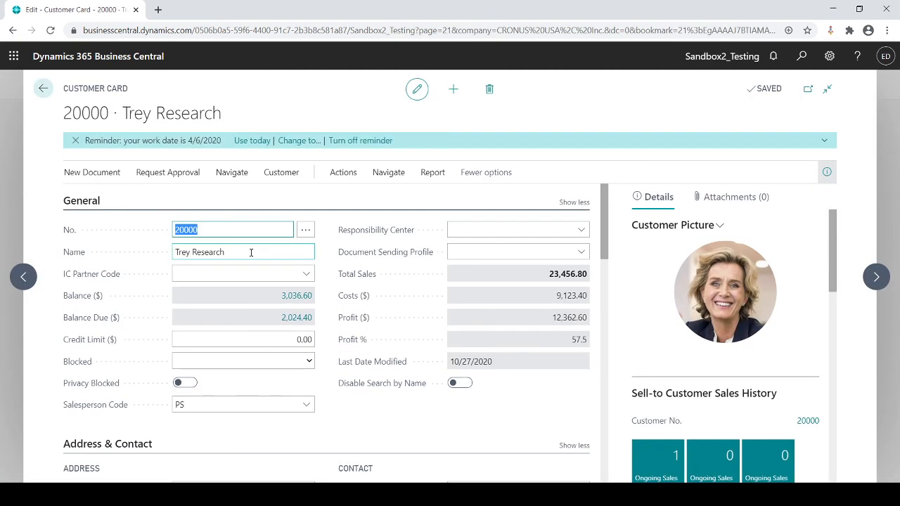
{"action": "scroll", "coordinate": [251, 253], "scroll_direction": "down", "scroll_amount": 3}
{"action": "left_click", "coordinate": [241, 277]}
{"action": "left_click_drag", "start_coordinate": [242, 279], "coordinate": [160, 281]}
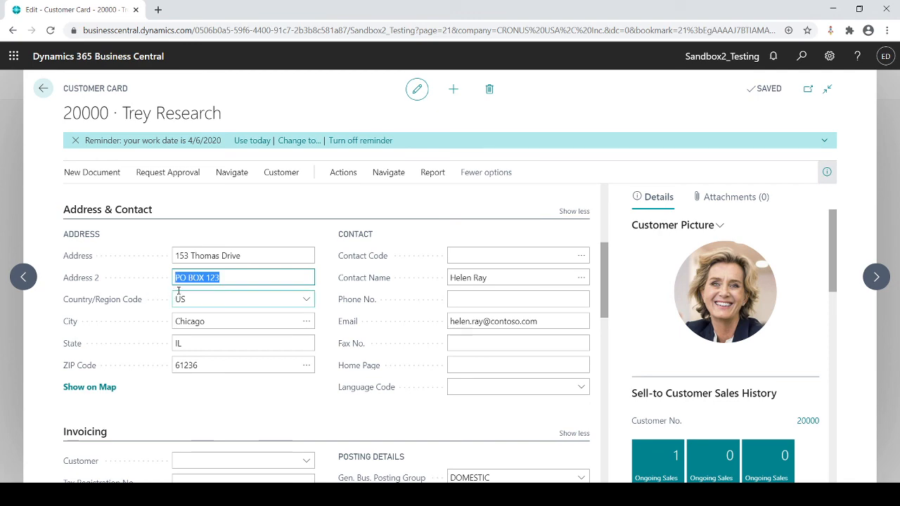
{"action": "scroll", "coordinate": [179, 290], "scroll_direction": "up", "scroll_amount": 3}
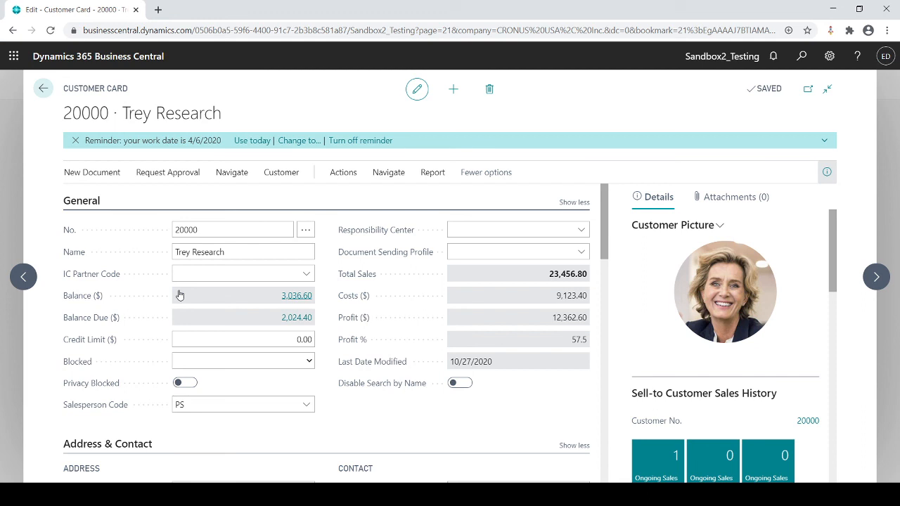
{"action": "key", "text": "Escape"}
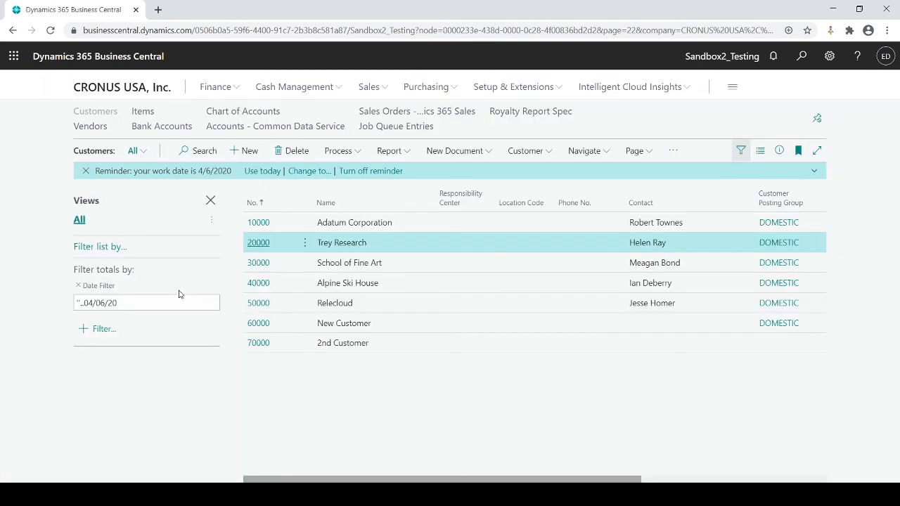